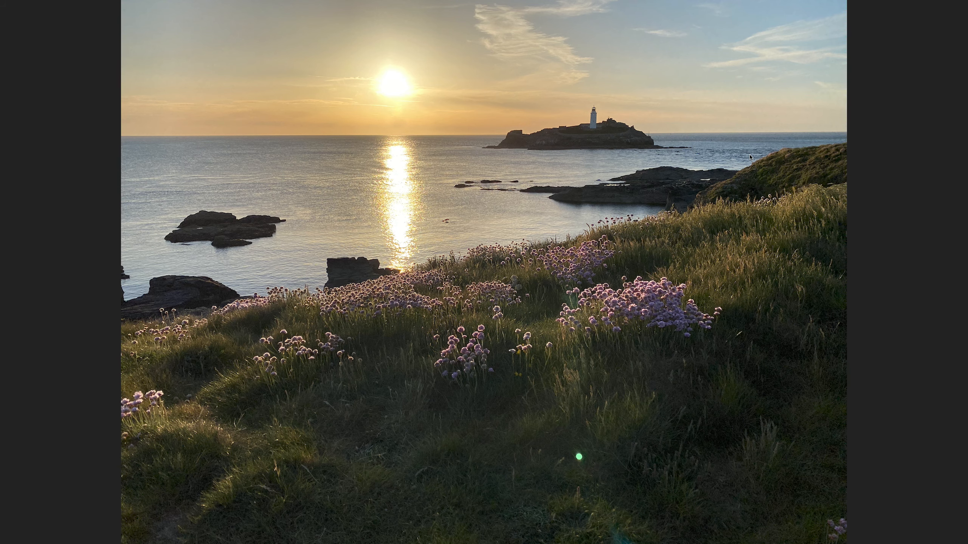
# Step: Look through the full-screen coastal lighthouse photos one after another
pyautogui.press('Right')
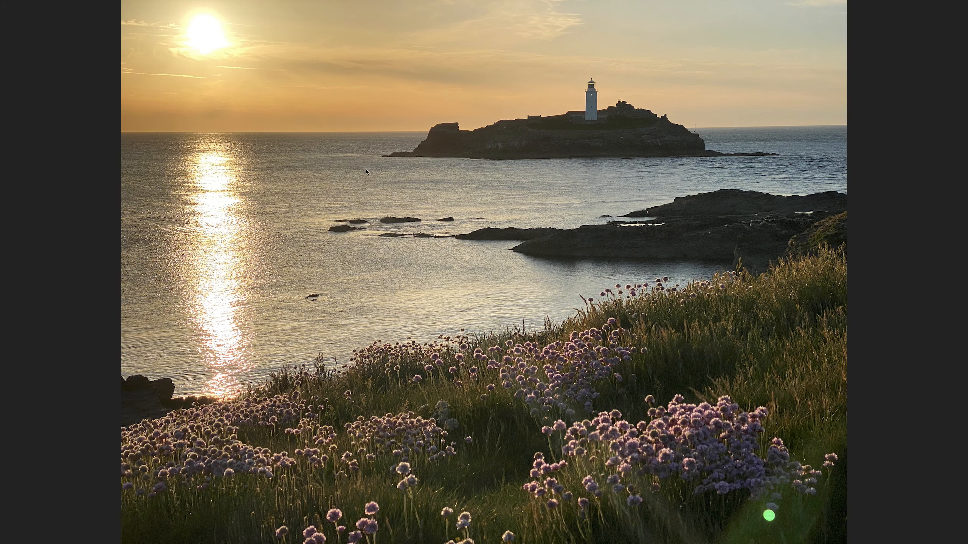
pyautogui.press('z')
pyautogui.press('z')
pyautogui.press('Right')
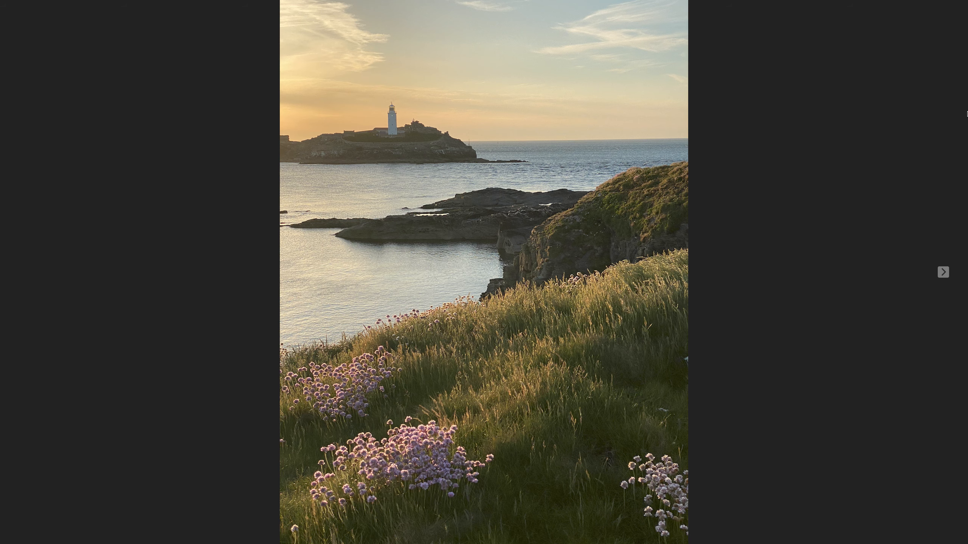
pyautogui.press('Right')
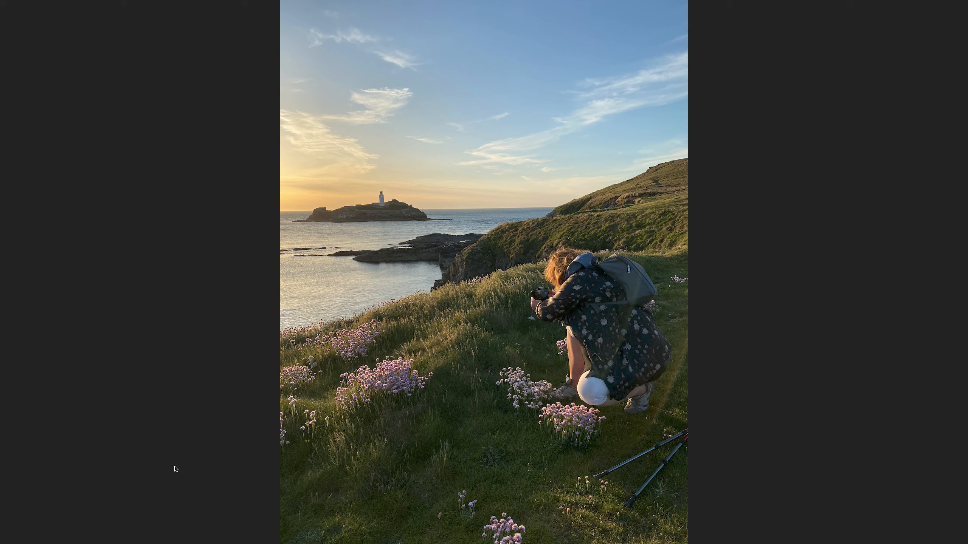
# Step: Switch to Lightroom Classic and turn on the shadow clipping warning for the dark vertical lighthouse photo
pyautogui.moveTo(484, 543)
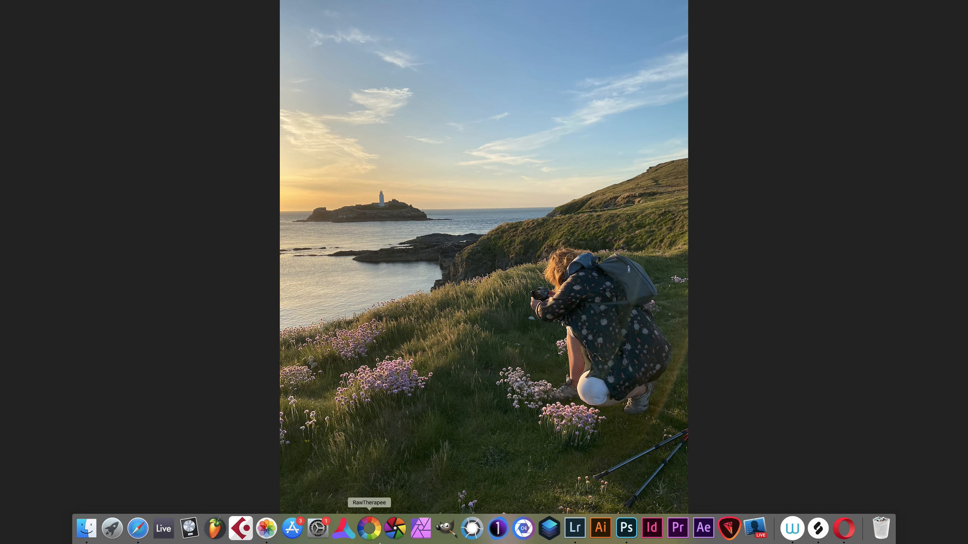
pyautogui.click(576, 534)
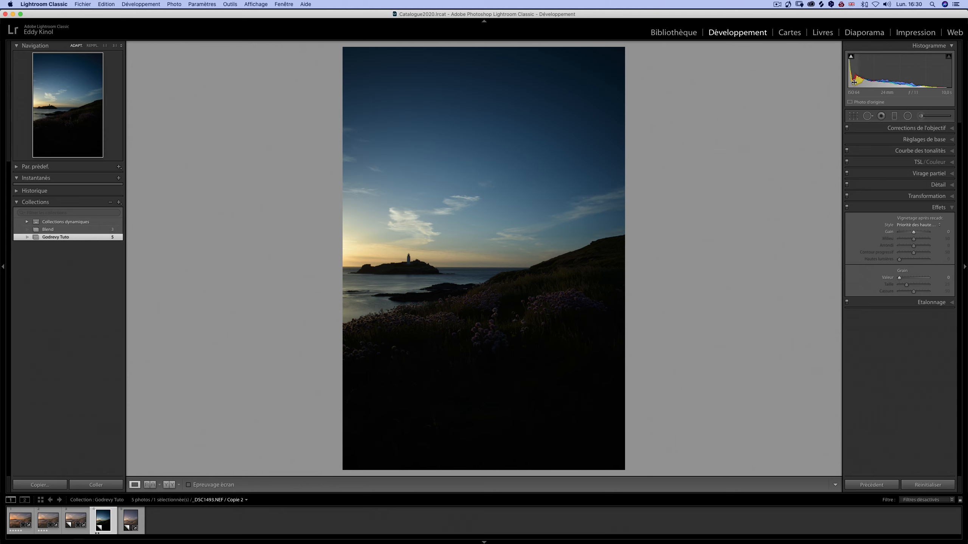
pyautogui.click(850, 58)
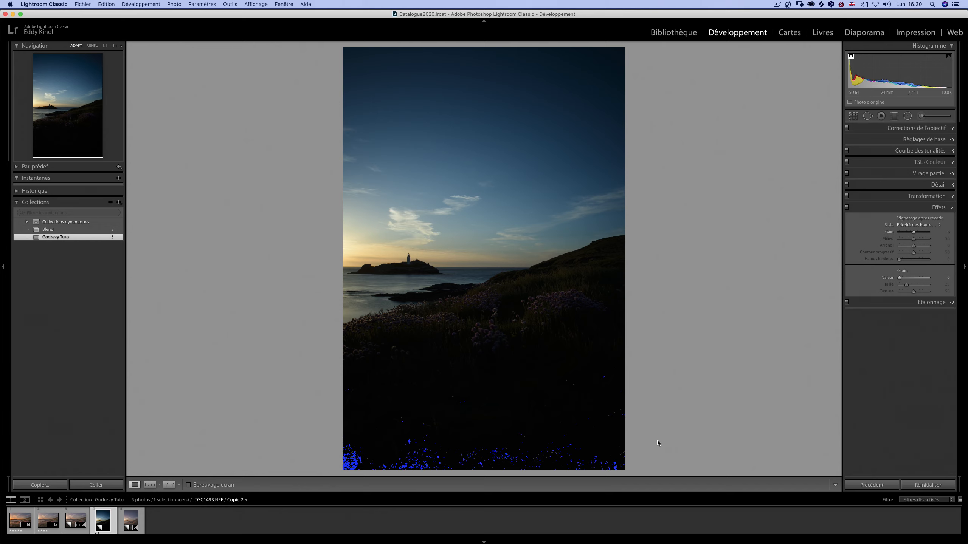
# Step: Apply the Appareil photo Plat camera profile to the vertical photo and raise its exposure to +2,20
pyautogui.click(955, 130)
pyautogui.click(891, 158)
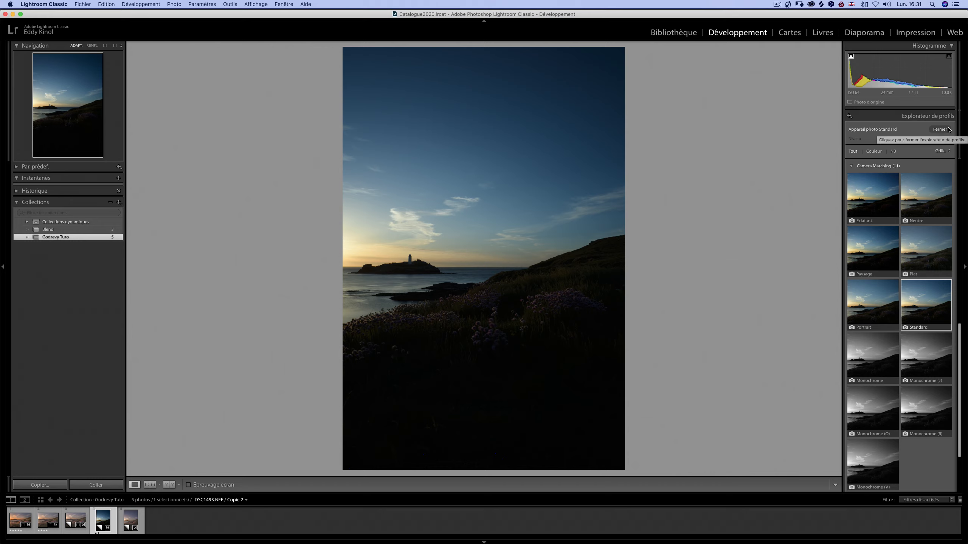
pyautogui.click(939, 232)
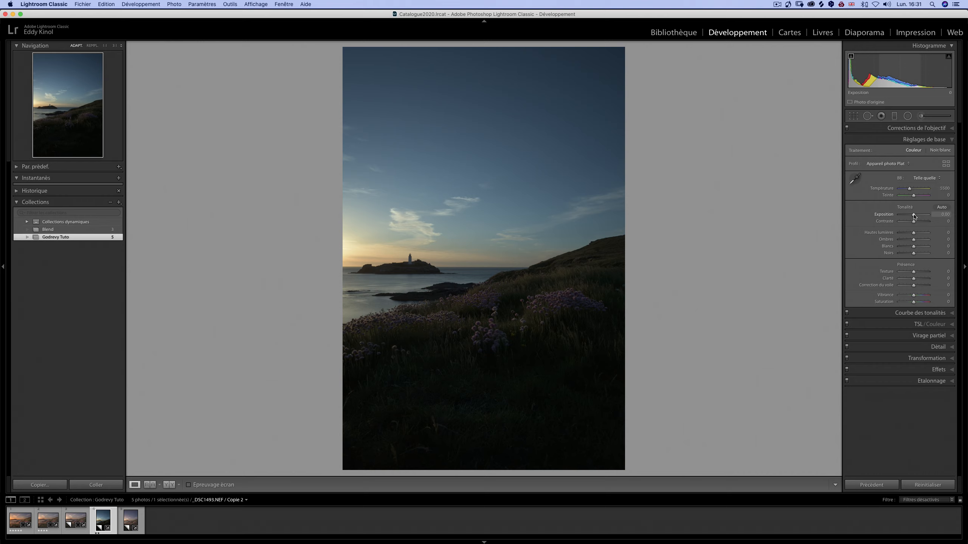
pyautogui.moveTo(914, 216); pyautogui.dragTo(919, 216)
# Step: Examine the flowers, shoreline rocks and dark foreground grass of the brightened photo up close
pyautogui.click(518, 297)
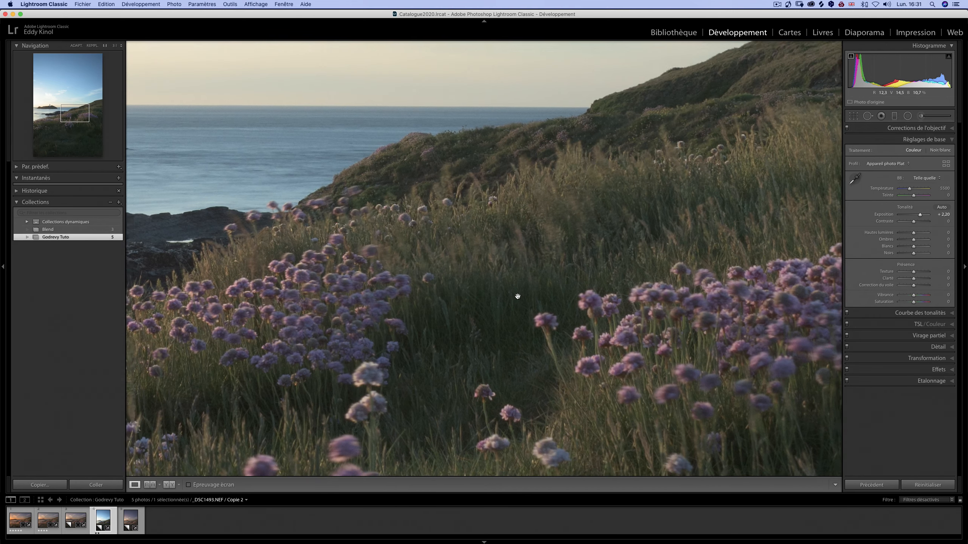
pyautogui.moveTo(374, 289); pyautogui.dragTo(517, 278)
pyautogui.moveTo(427, 305); pyautogui.dragTo(514, 298)
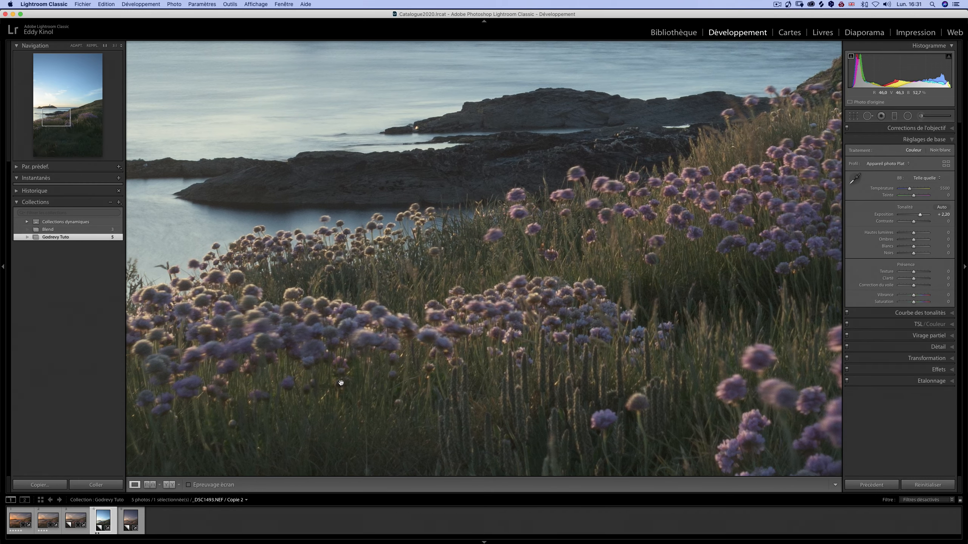
pyautogui.moveTo(352, 428); pyautogui.dragTo(530, 307)
pyautogui.moveTo(529, 432); pyautogui.dragTo(584, 346)
pyautogui.moveTo(467, 388); pyautogui.dragTo(589, 242)
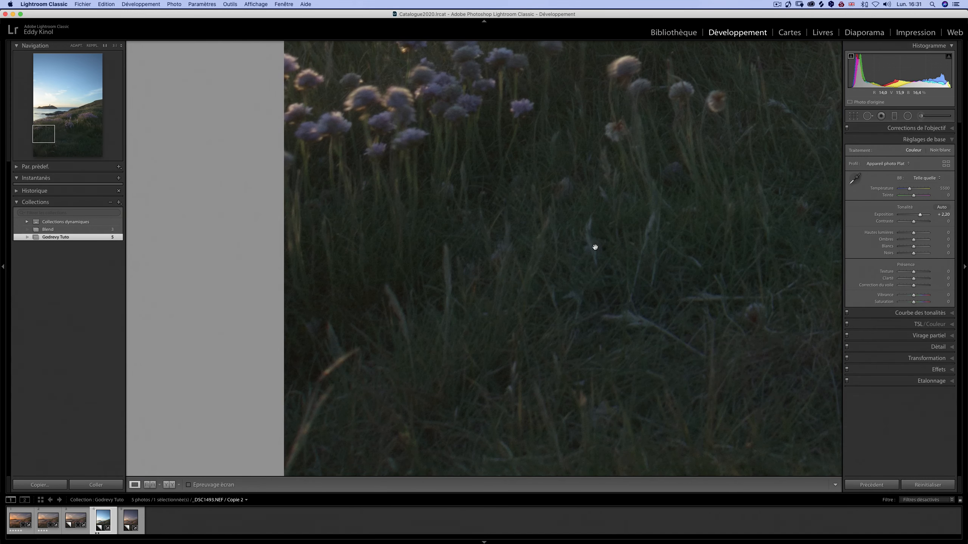
pyautogui.moveTo(792, 397); pyautogui.dragTo(304, 298)
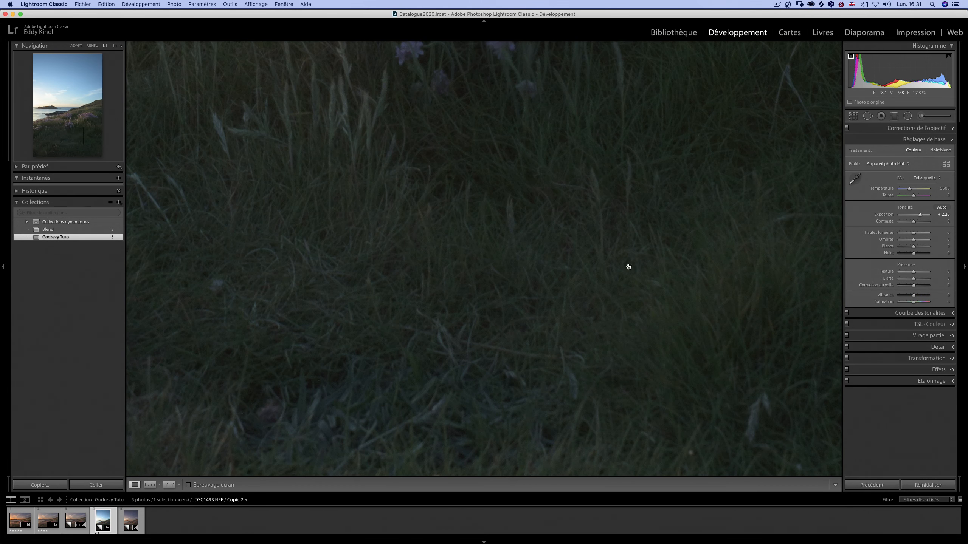
pyautogui.moveTo(594, 233); pyautogui.dragTo(240, 295)
pyautogui.moveTo(345, 228); pyautogui.dragTo(555, 380)
pyautogui.moveTo(344, 188); pyautogui.dragTo(514, 296)
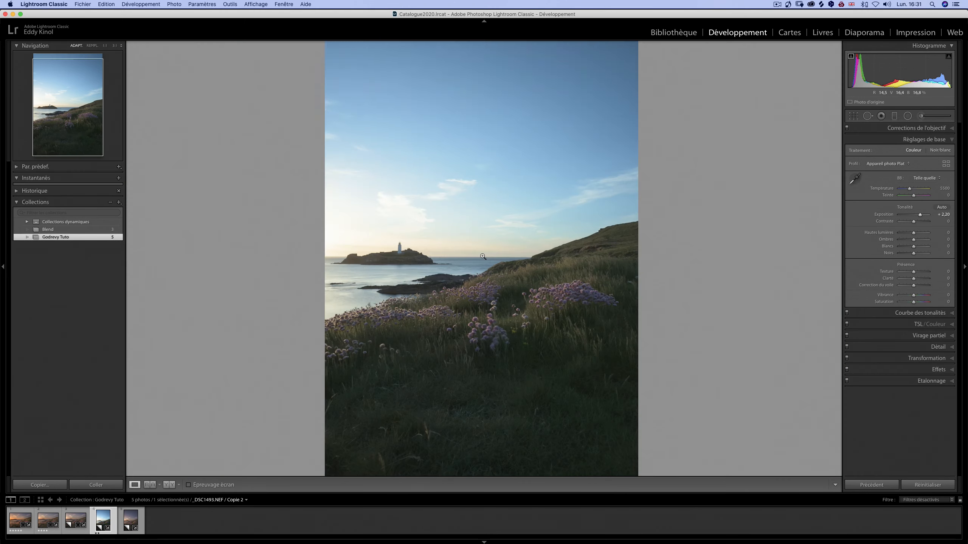
pyautogui.click(482, 257)
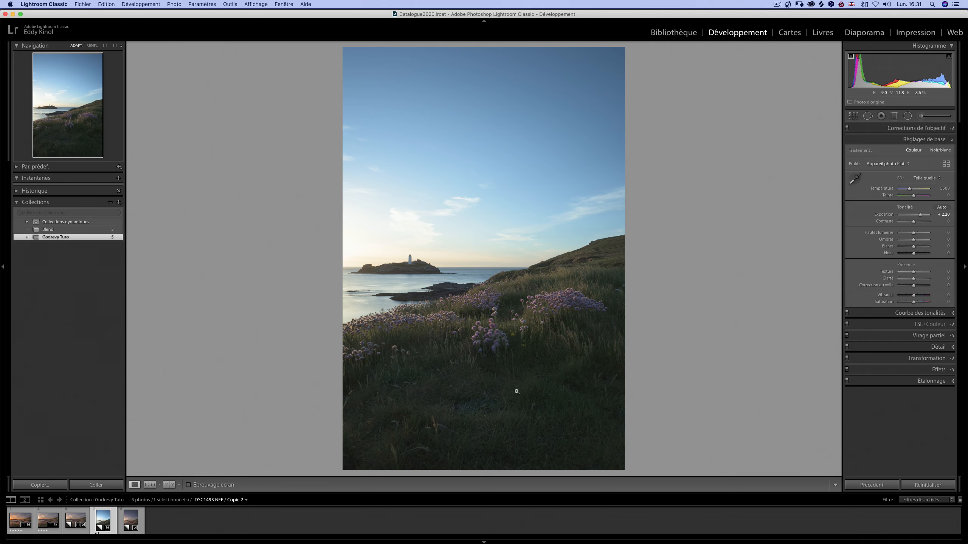
# Step: Examine the sharpness and motion blur of the central and background pink flowers at close zoom
pyautogui.click(517, 371)
pyautogui.moveTo(510, 367); pyautogui.dragTo(421, 441)
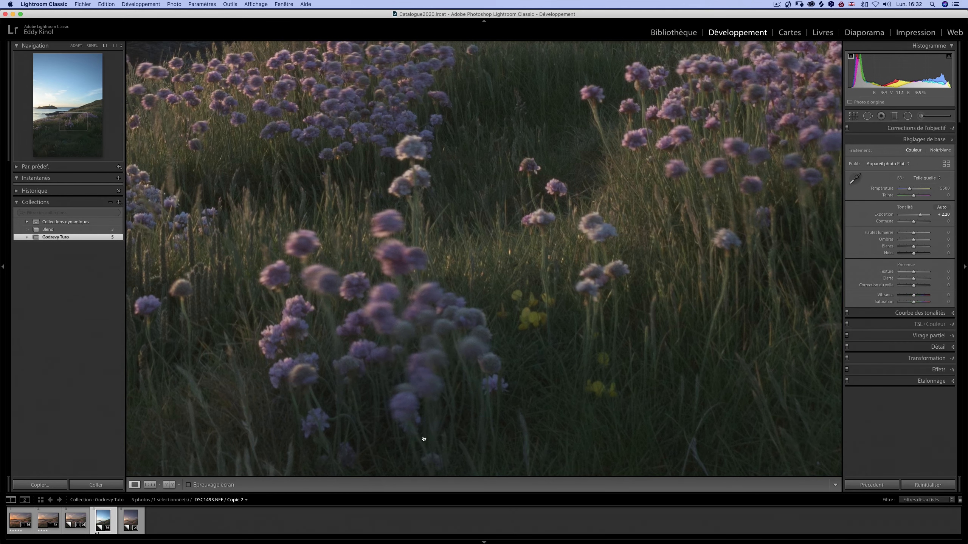
pyautogui.moveTo(341, 222); pyautogui.dragTo(451, 276)
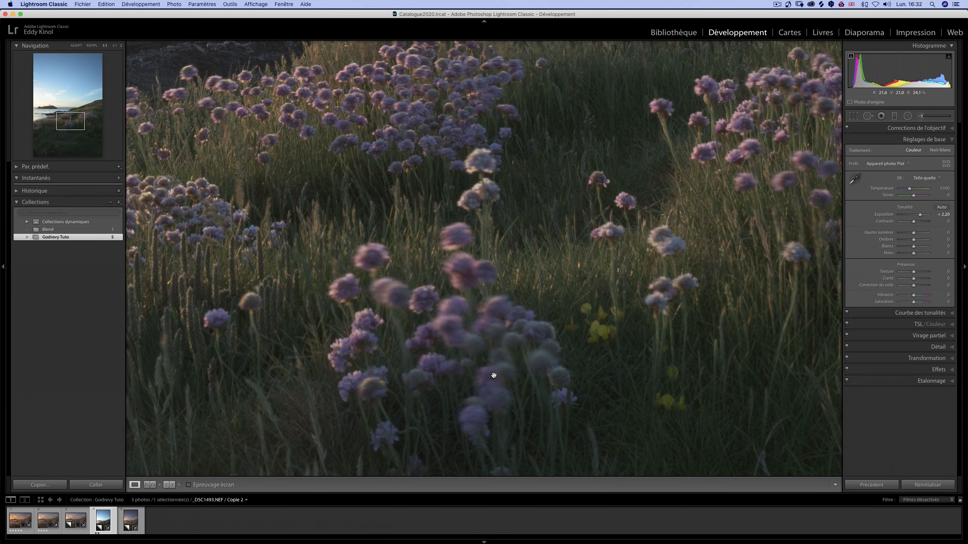
pyautogui.click(451, 336)
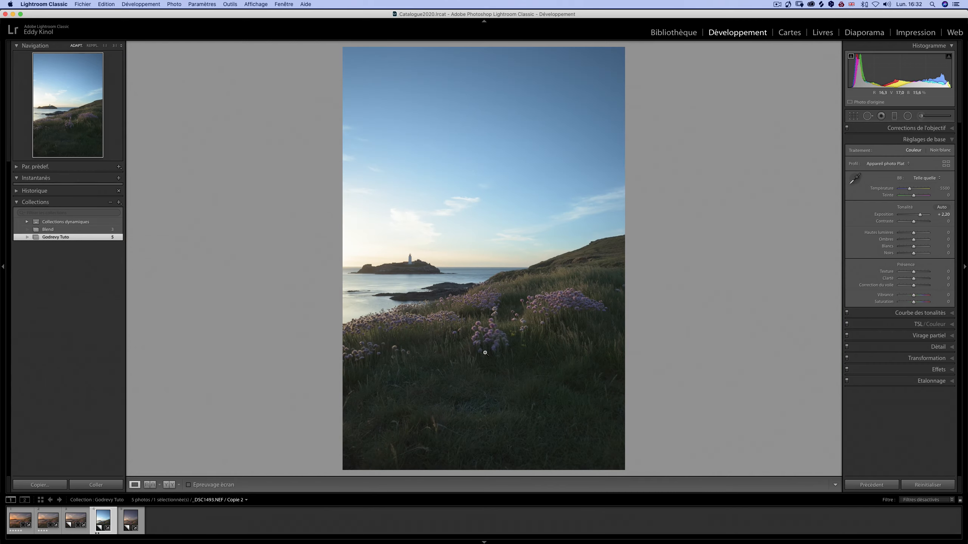
pyautogui.click(498, 329)
pyautogui.click(497, 329)
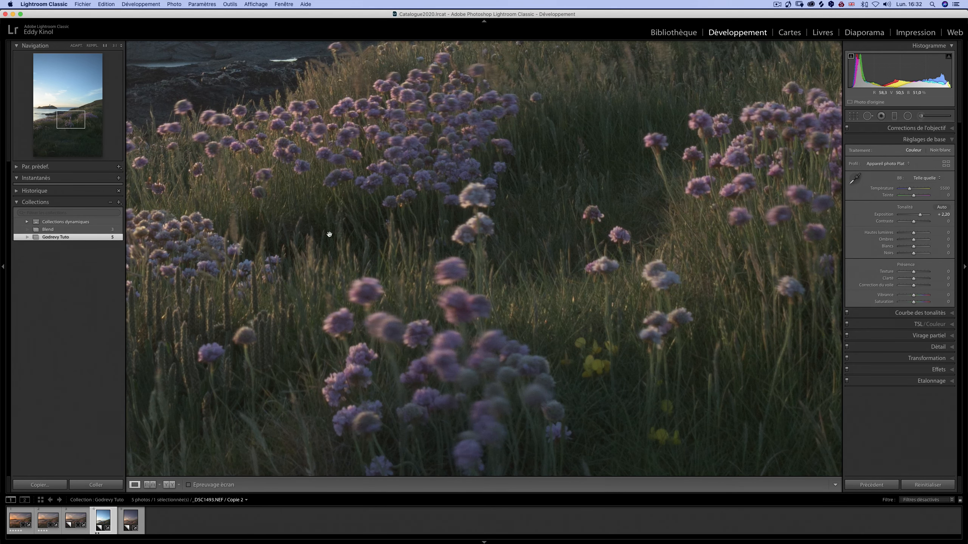
pyautogui.click(444, 377)
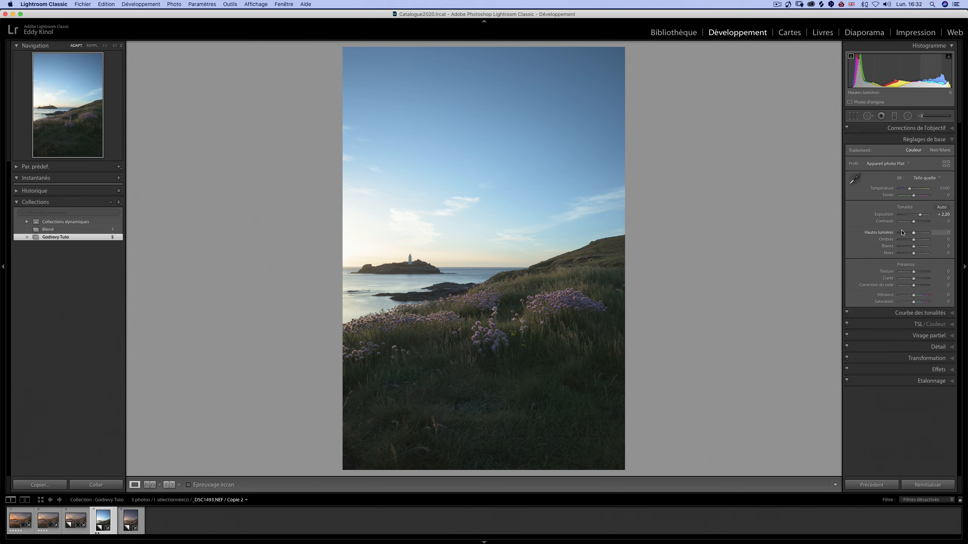
# Step: Reset the exposure and all develop settings of the vertical photo
pyautogui.doubleClick(888, 216)
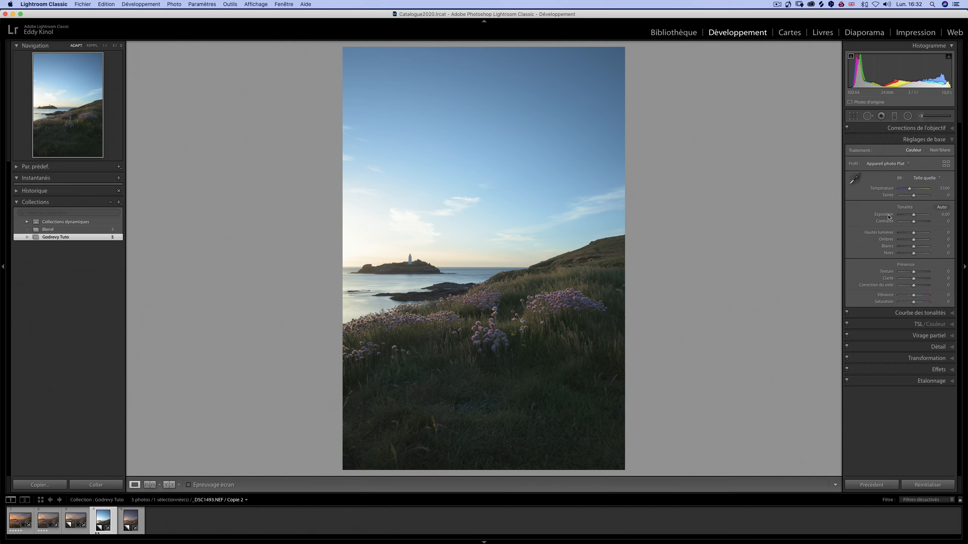
pyautogui.click(937, 487)
# Step: View the edited vertical copy and compare the two edited horizontal versions of _DSC1493.NEF
pyautogui.moveTo(292, 538)
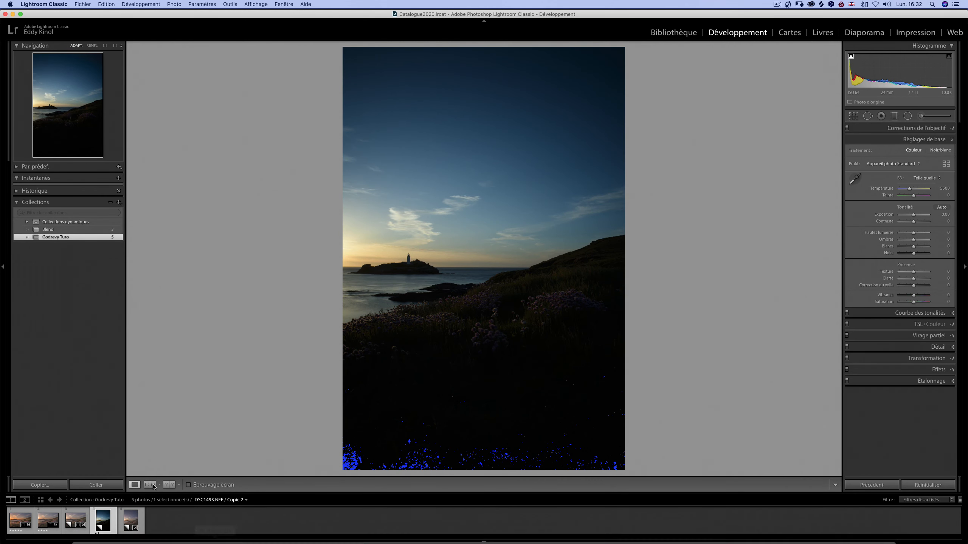
pyautogui.click(130, 517)
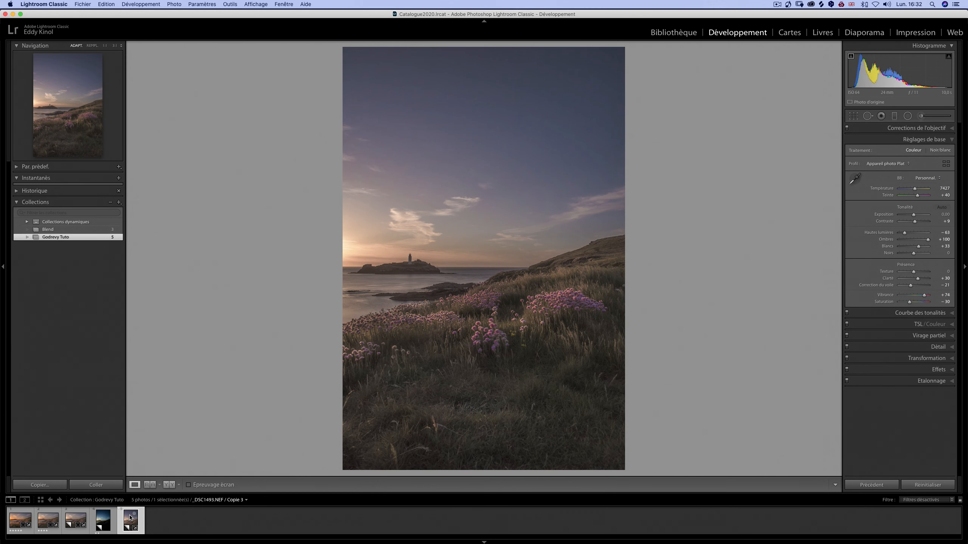
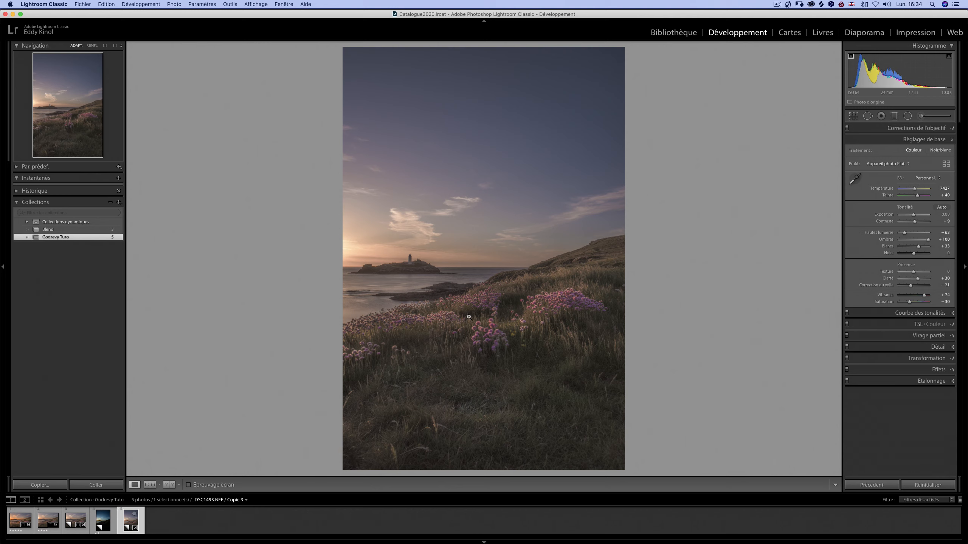
pyautogui.click(71, 522)
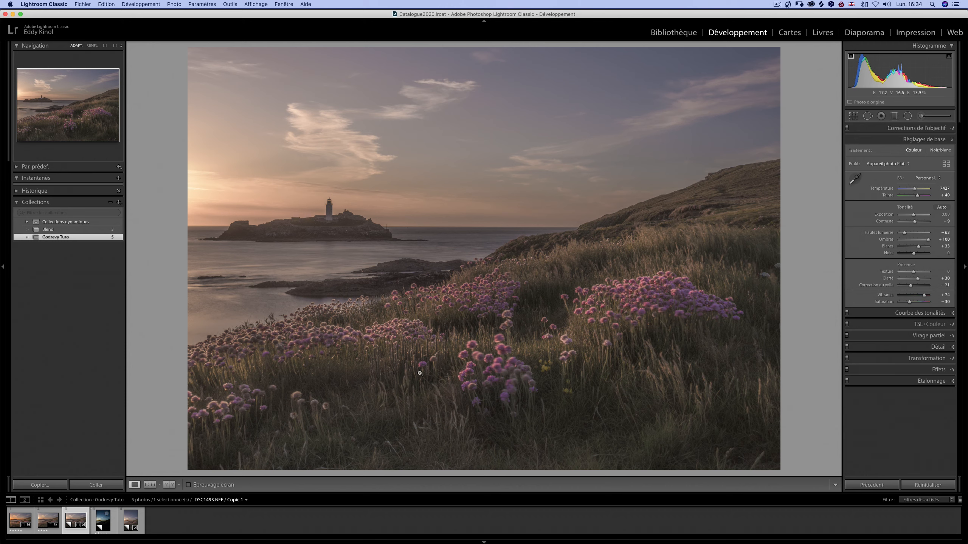
pyautogui.press('Left')
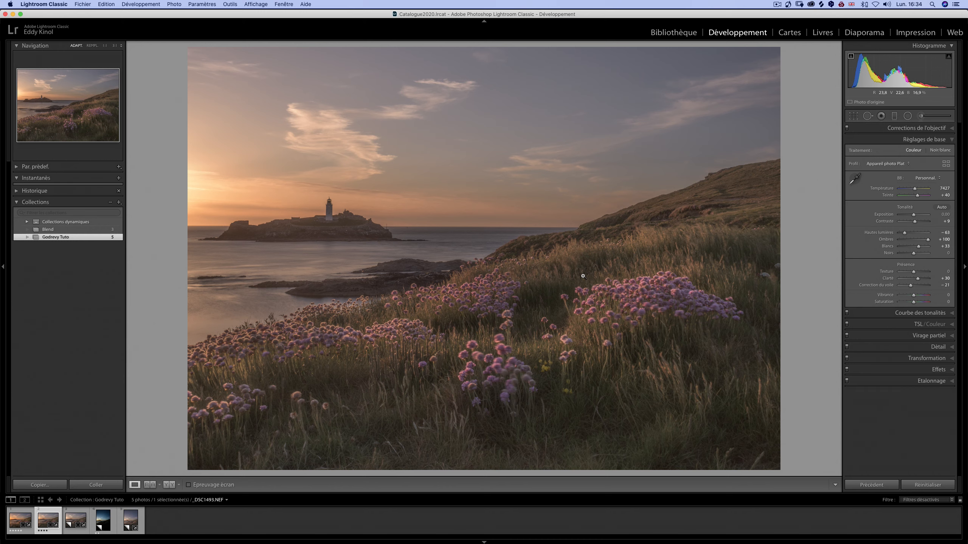
pyautogui.press('Right')
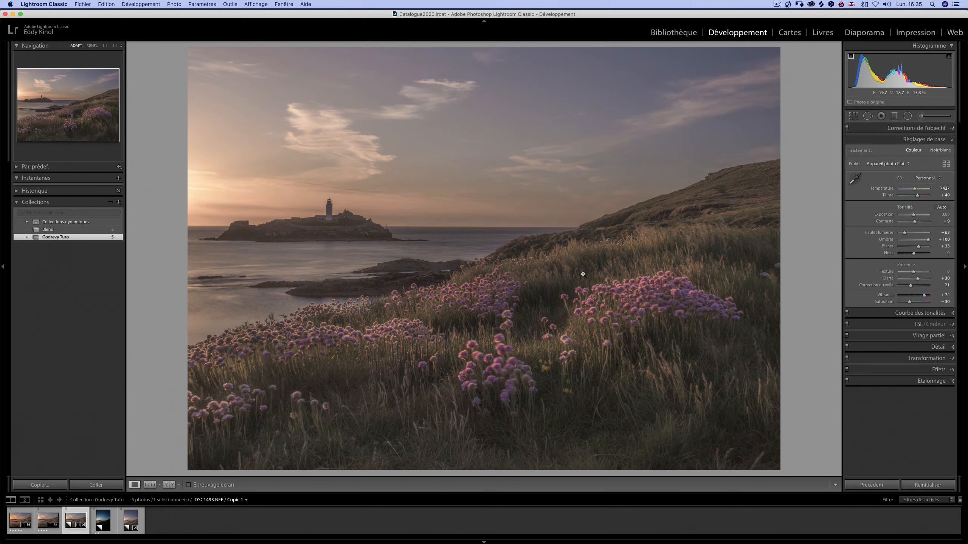
pyautogui.press('Left')
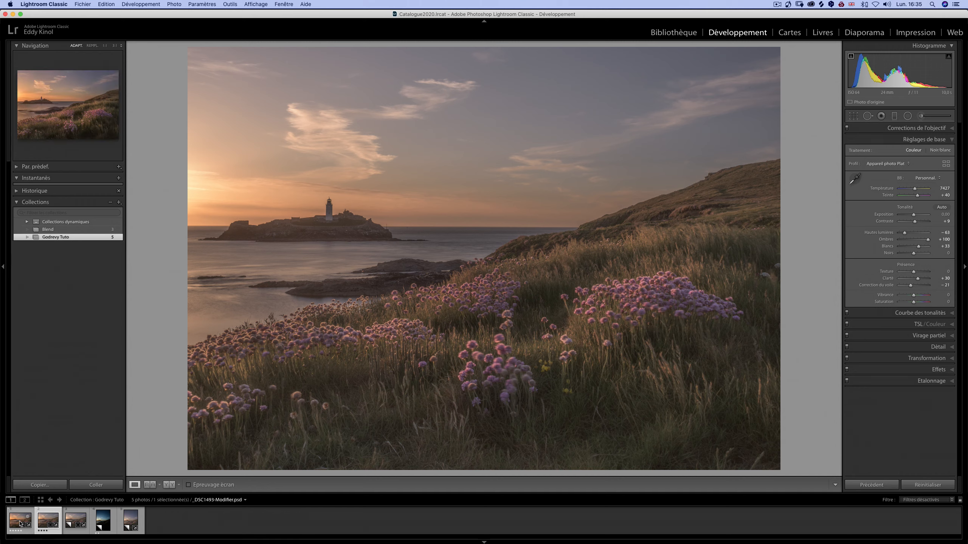
# Step: Switch to Photoshop and activate the Lumenzia workspace, leaving its Dodge and Burn options without applying anything
pyautogui.moveTo(545, 537)
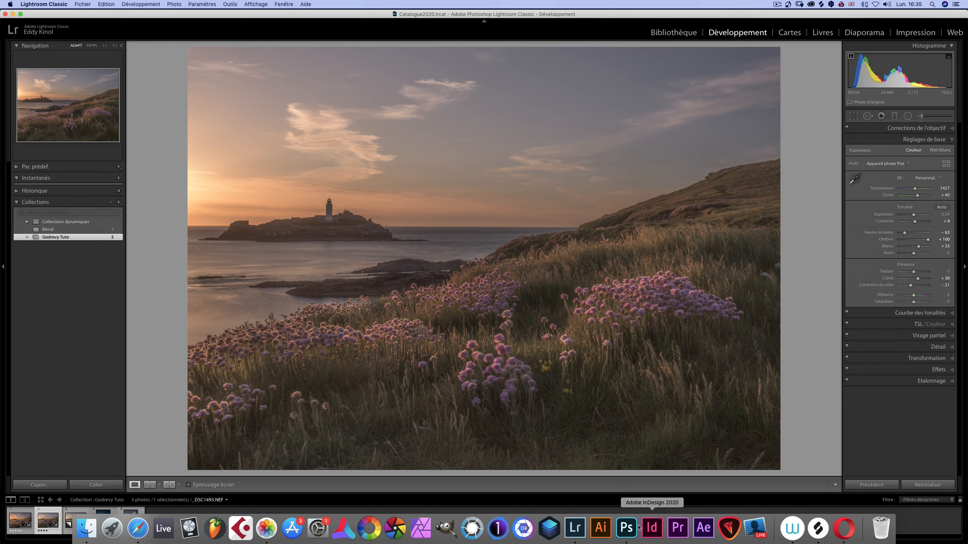
pyautogui.click(627, 528)
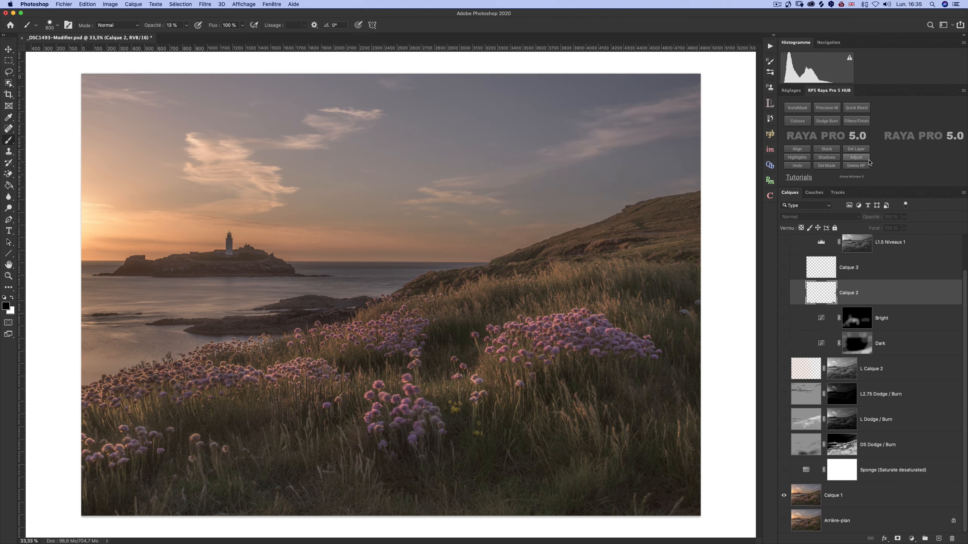
pyautogui.click(952, 26)
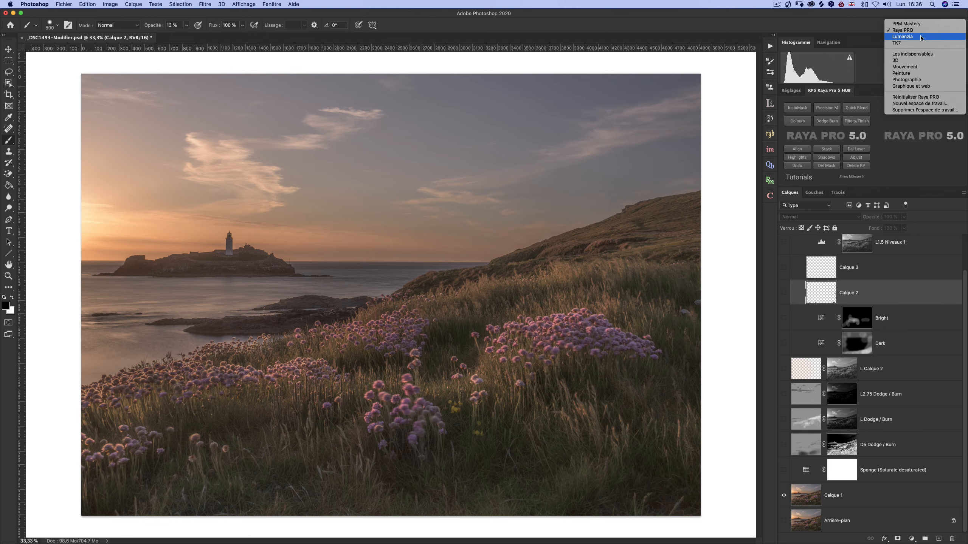
pyautogui.click(920, 36)
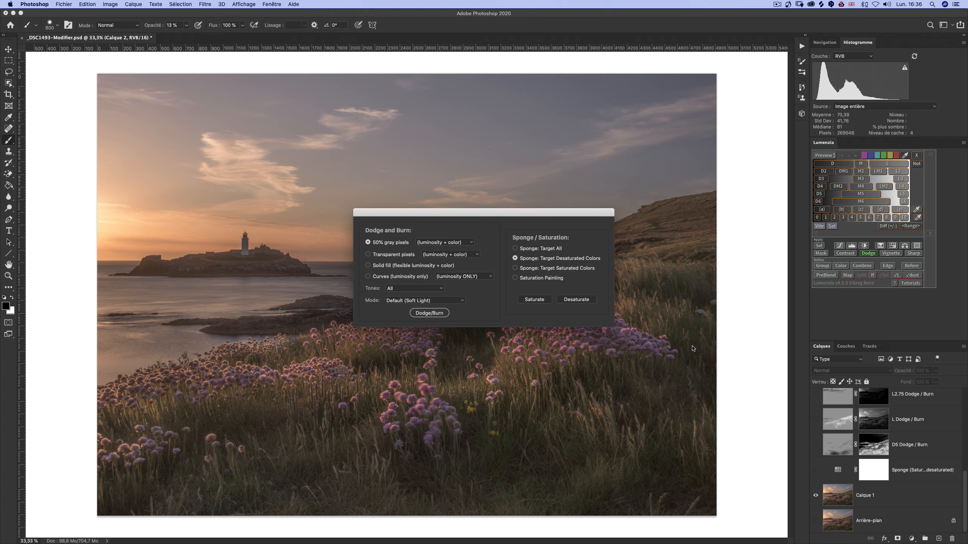
pyautogui.press('Escape')
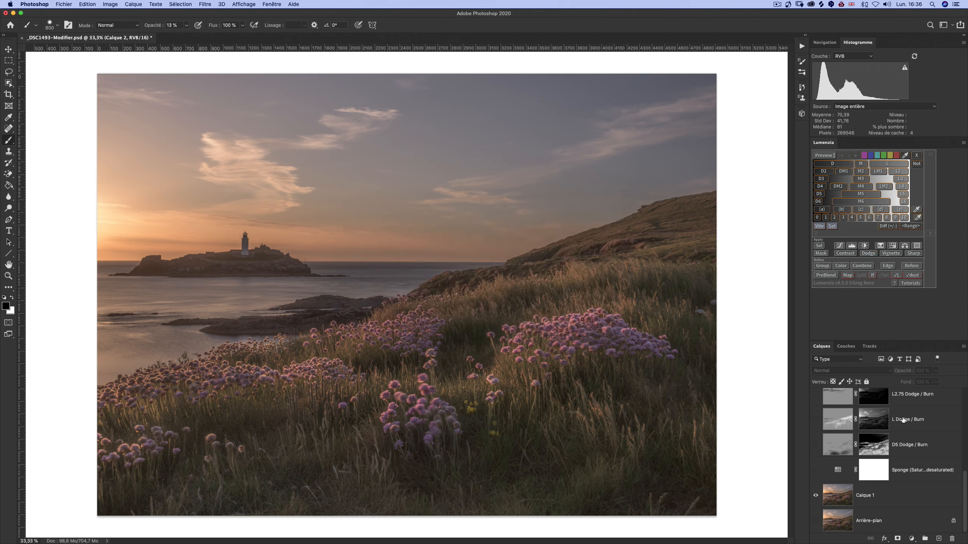
# Step: Show the Sponge (Saturate desaturated) layer and invert its white mask to black
pyautogui.click(815, 470)
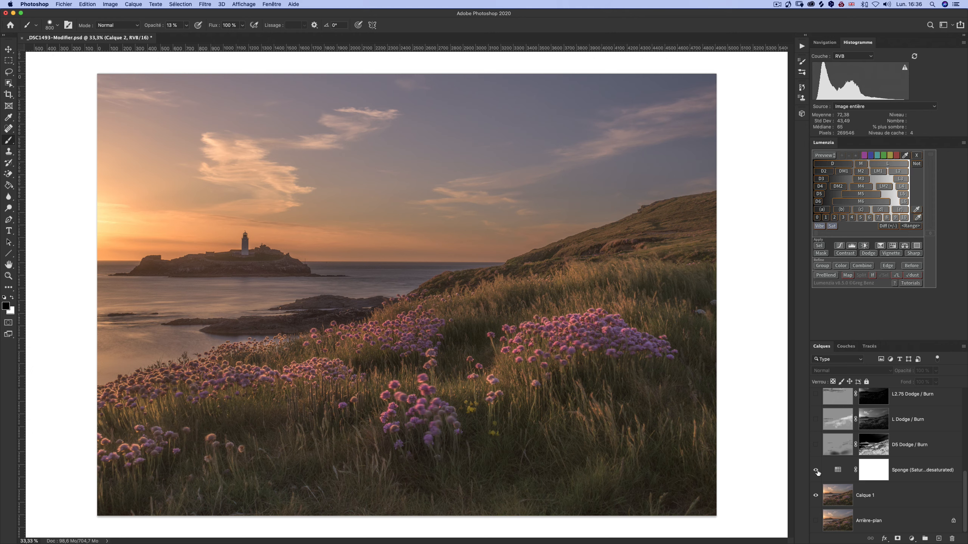
pyautogui.click(876, 471)
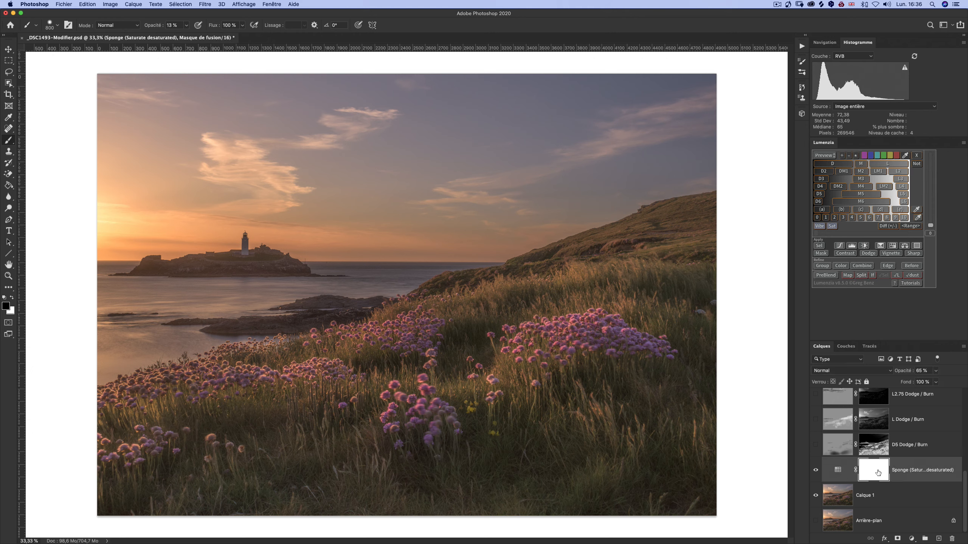
pyautogui.press('super+i')
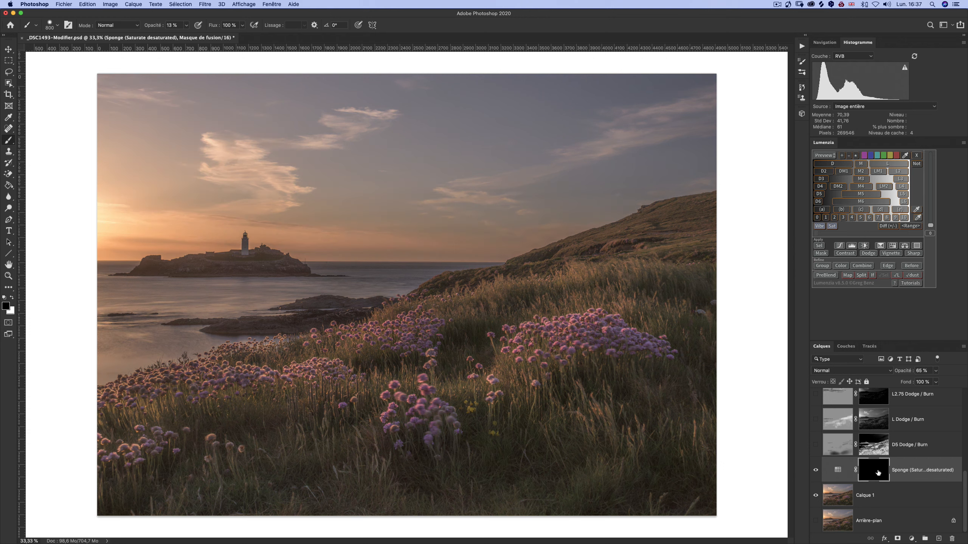
# Step: Compare the image with the Sponge layer's black mask disabled and enabled, and invert the mask back to white
pyautogui.keyDown('shift'); pyautogui.click(877, 473); pyautogui.keyUp('shift')
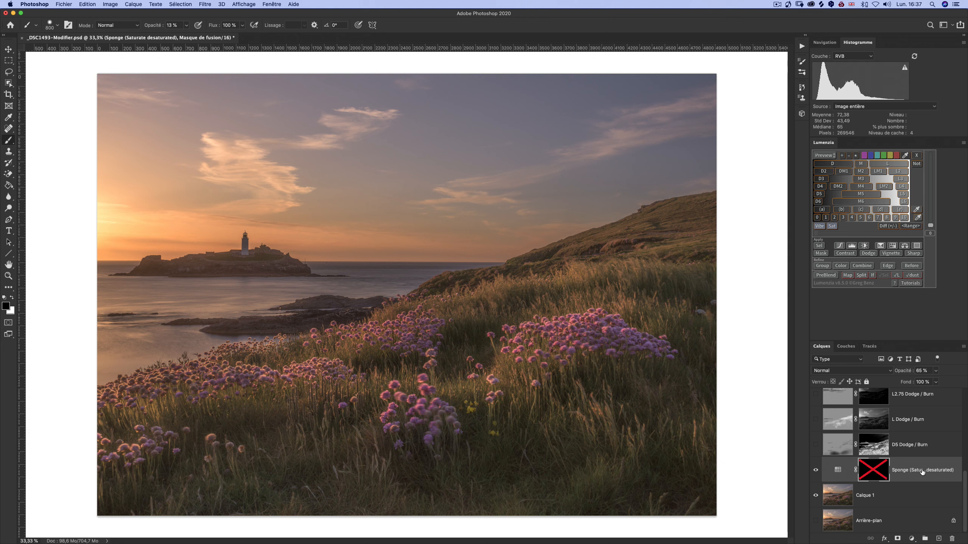
pyautogui.keyDown('shift'); pyautogui.click(876, 475); pyautogui.keyUp('shift')
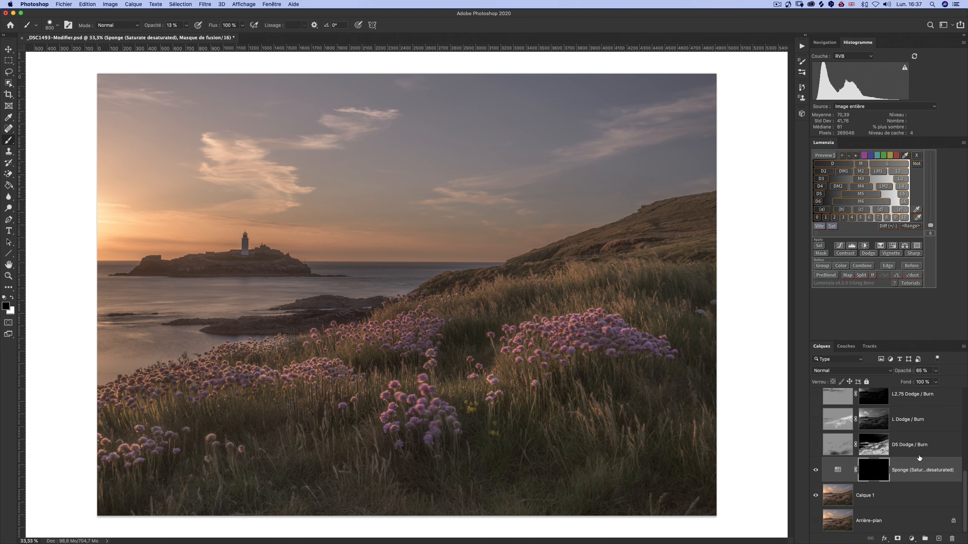
pyautogui.keyDown('shift'); pyautogui.click(880, 475); pyautogui.keyUp('shift')
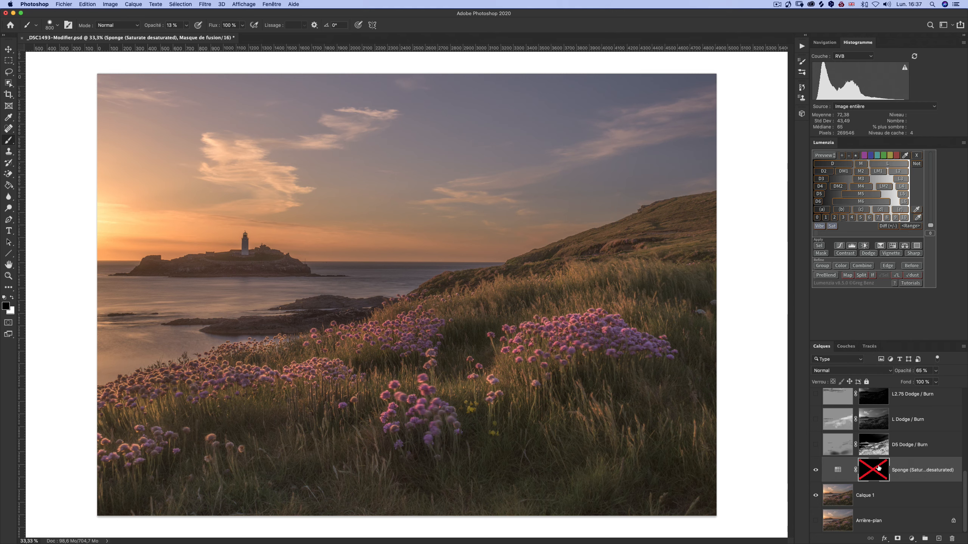
pyautogui.keyDown('shift'); pyautogui.click(878, 468); pyautogui.keyUp('shift')
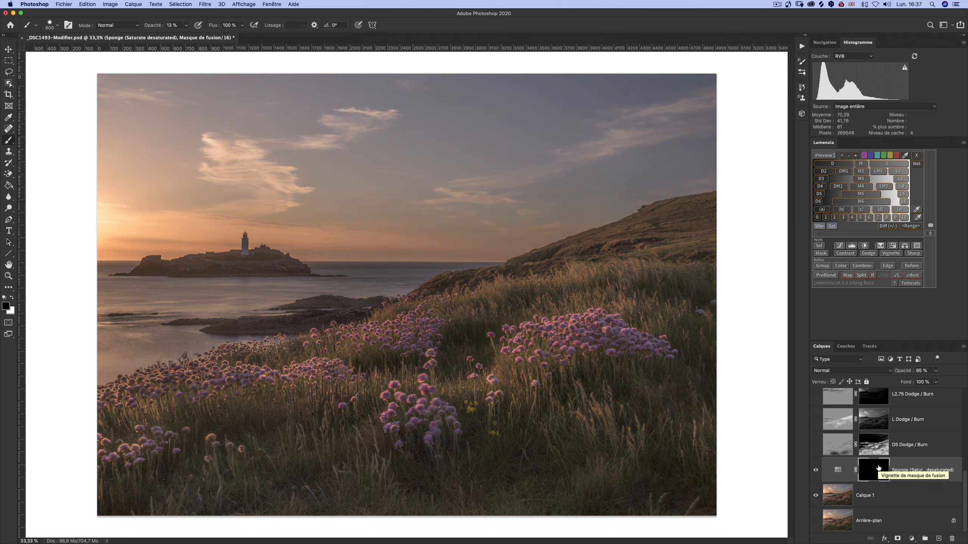
pyautogui.press('super+i')
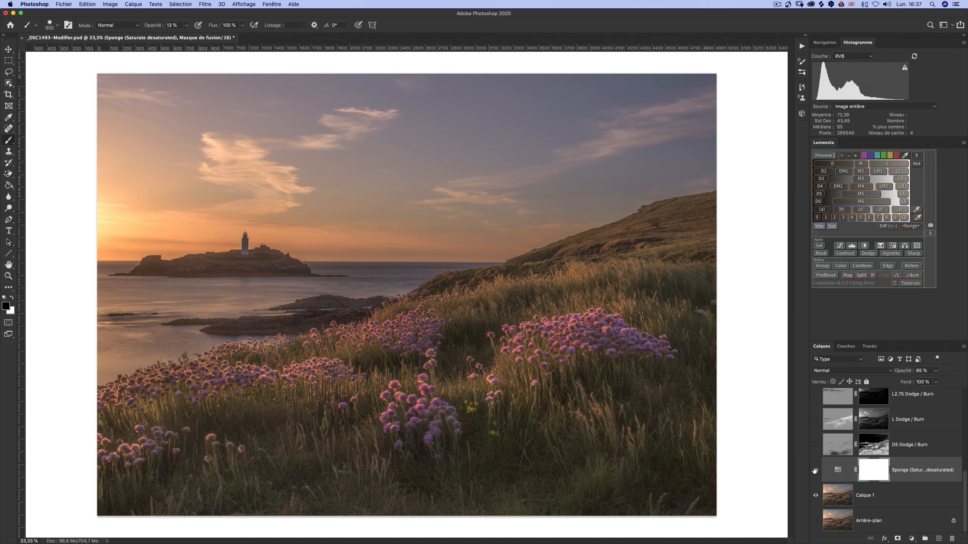
# Step: Compare the image with and without the Sponge (Saturate desaturated) layer, leaving the layer visible
pyautogui.click(815, 470)
pyautogui.click(815, 470)
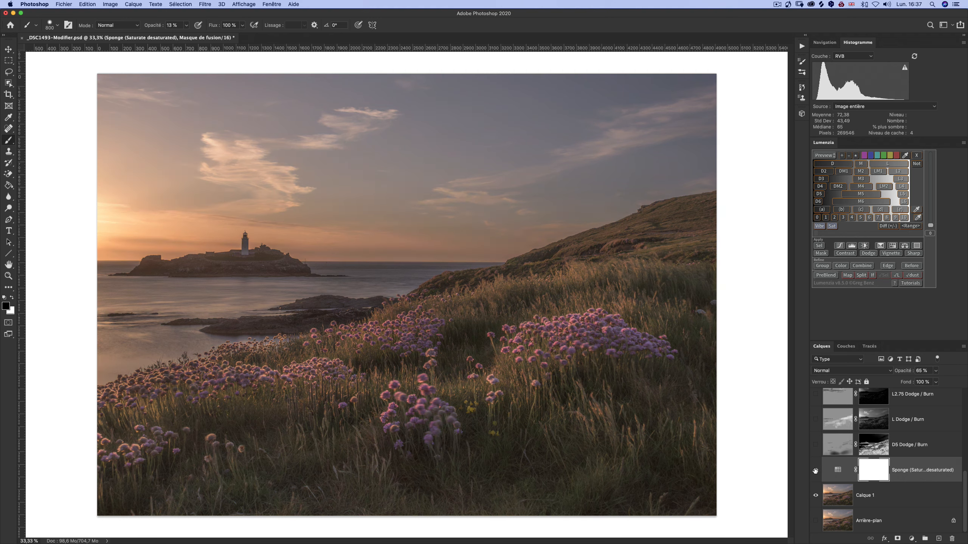
pyautogui.click(815, 470)
pyautogui.click(815, 470)
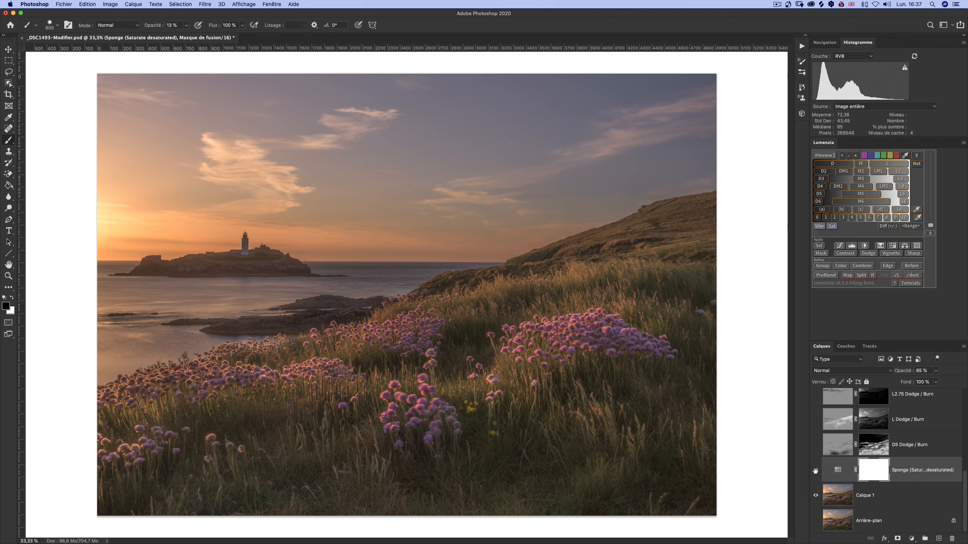
pyautogui.click(815, 470)
pyautogui.click(815, 470)
pyautogui.click(814, 470)
pyautogui.click(815, 470)
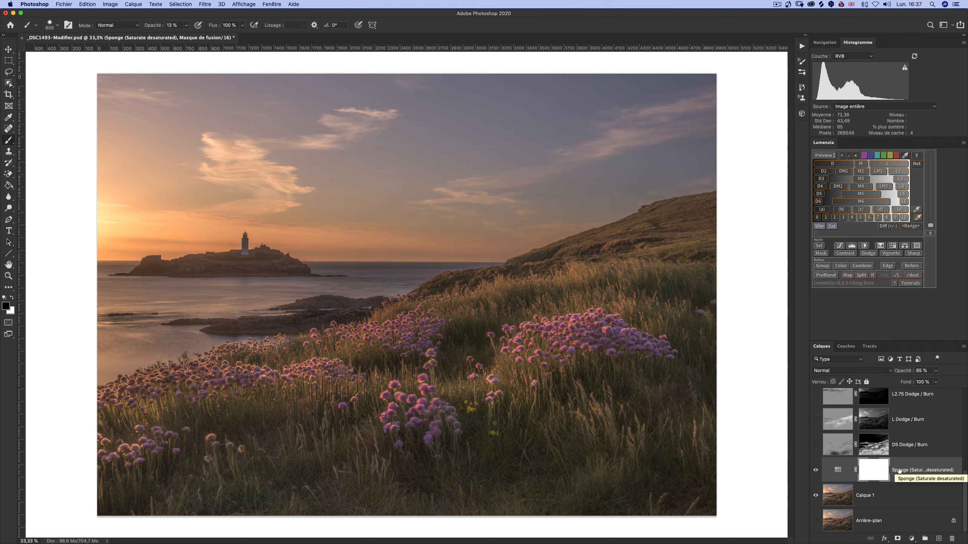
# Step: Show the D5 Dodge / Burn layer after comparing the image with and without it, and select its mask and its gray layer content
pyautogui.scroll(1, 898, 471)
pyautogui.scroll(2, 899, 471)
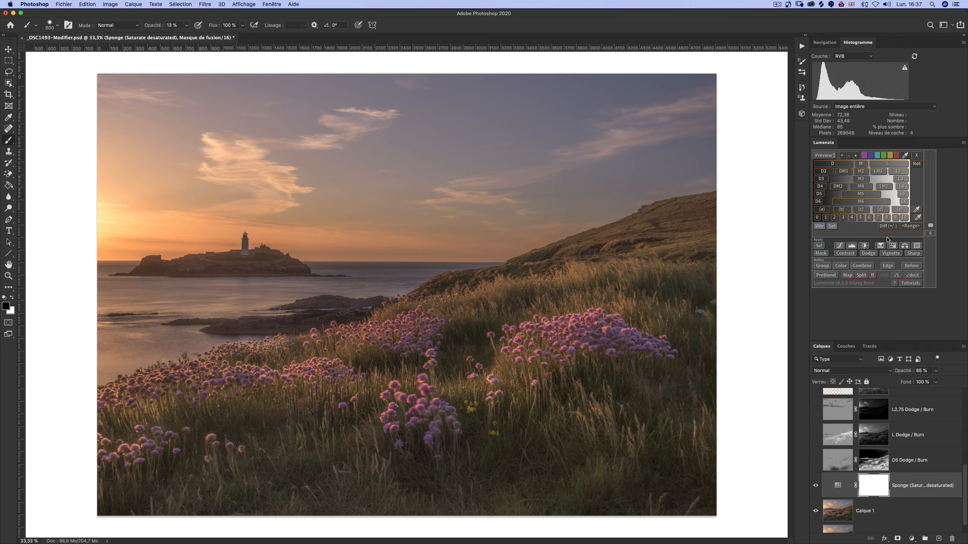
pyautogui.click(868, 254)
pyautogui.click(816, 461)
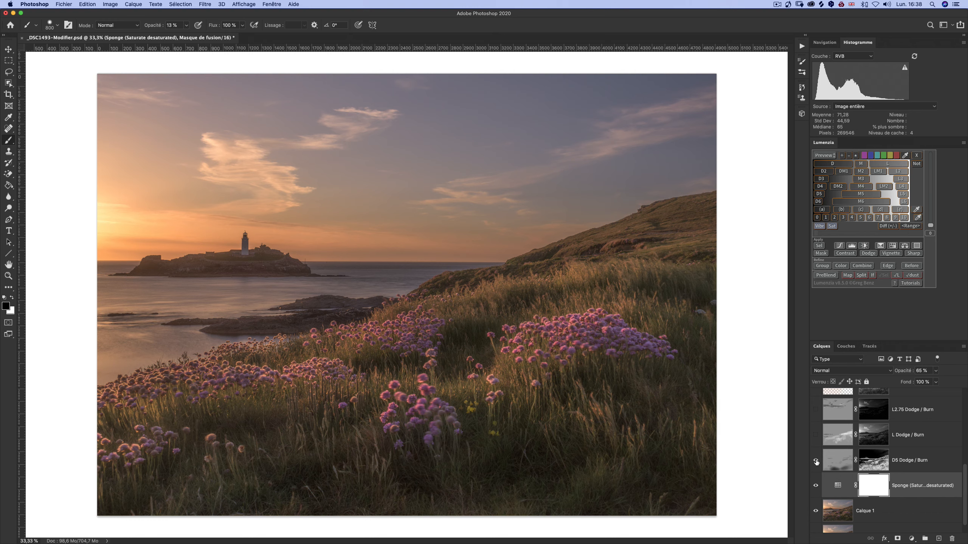
pyautogui.click(816, 462)
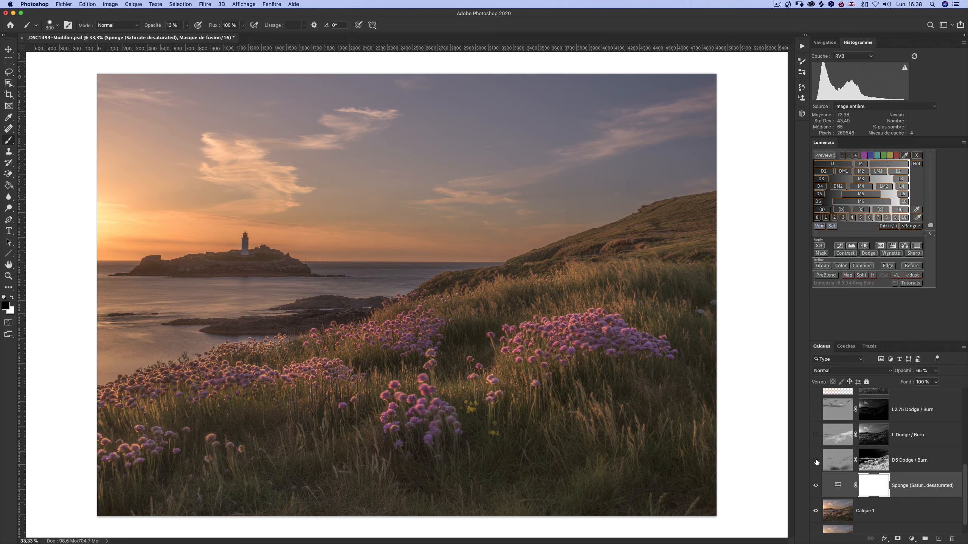
pyautogui.click(816, 462)
pyautogui.click(816, 462)
pyautogui.click(815, 461)
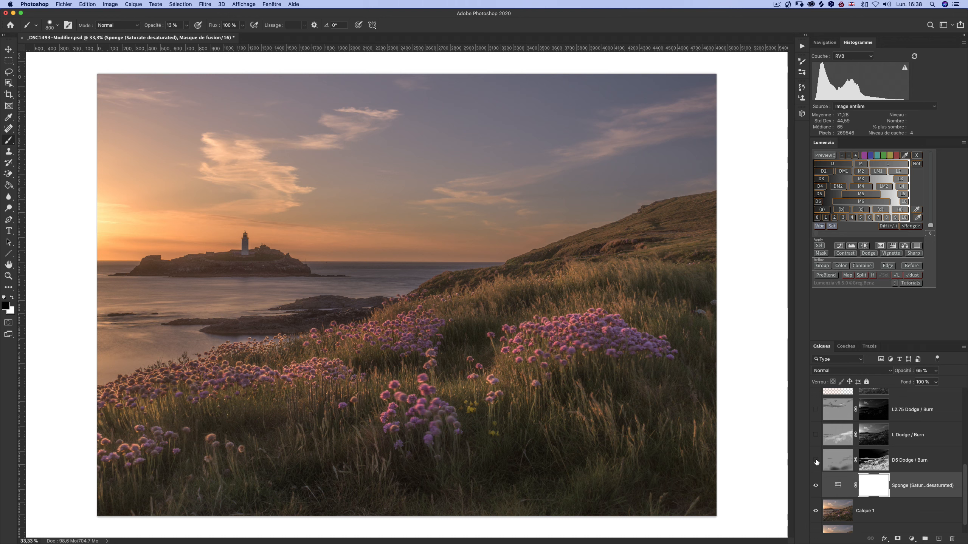
pyautogui.click(815, 461)
pyautogui.click(816, 461)
pyautogui.click(816, 462)
pyautogui.click(815, 462)
pyautogui.click(816, 462)
pyautogui.click(815, 461)
pyautogui.click(875, 460)
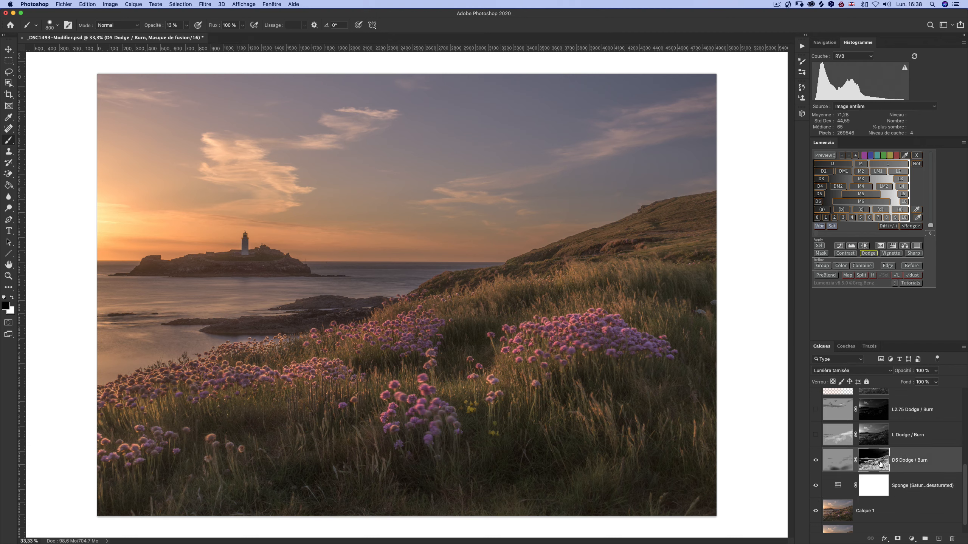
pyautogui.click(835, 464)
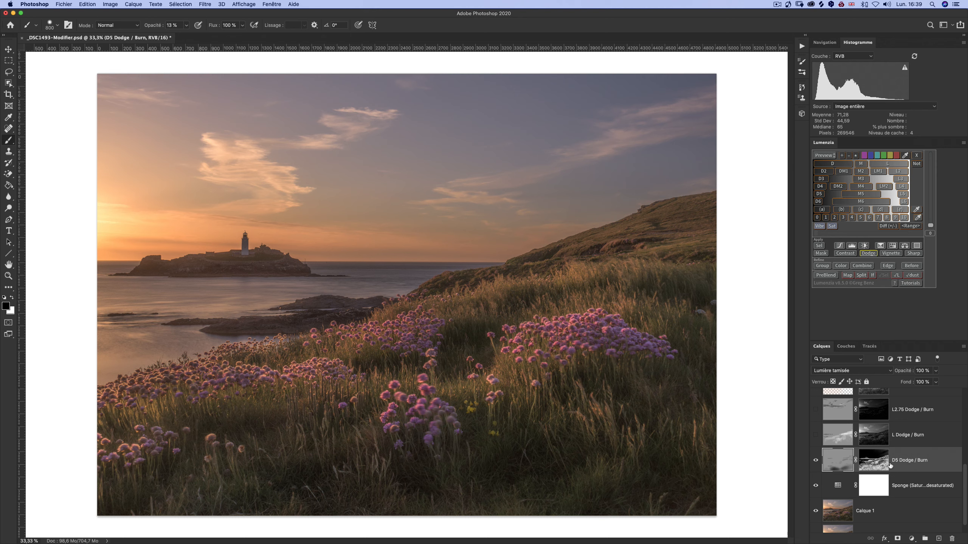
# Step: Show the L Dodge / Burn layer, comparing the image with and without it, and show the L2.75 Dodge / Burn layer
pyautogui.click(814, 436)
pyautogui.click(814, 436)
pyautogui.click(815, 436)
pyautogui.click(816, 437)
pyautogui.click(816, 437)
pyautogui.click(814, 409)
# Step: Show the L Calque 2 layer, comparing the image before and after several times
pyautogui.scroll(4, 855, 486)
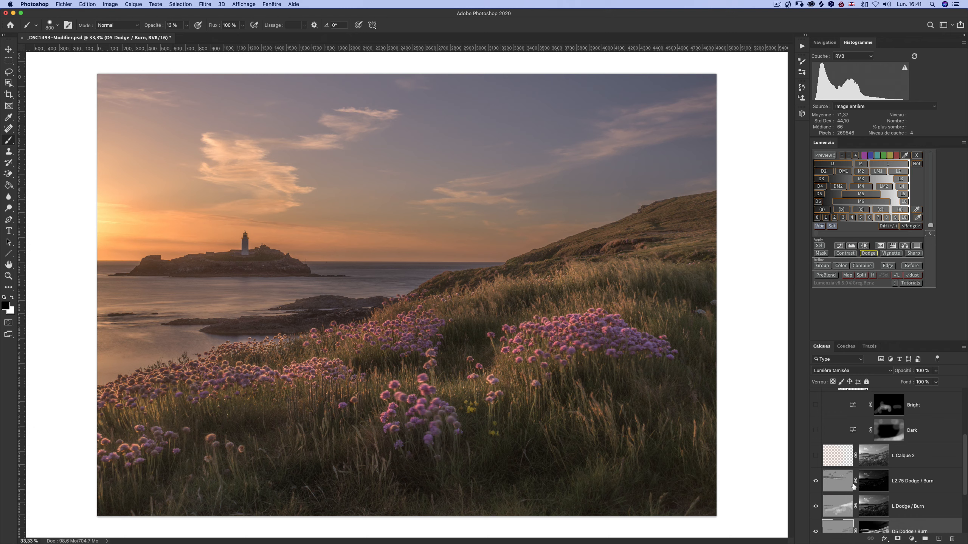
pyautogui.click(815, 456)
pyautogui.click(815, 457)
pyautogui.click(815, 457)
pyautogui.click(815, 457)
pyautogui.click(815, 457)
pyautogui.click(815, 456)
pyautogui.click(815, 456)
# Step: Show the Dark and Bright curves layers one after the other, comparing the image with and without each
pyautogui.scroll(1, 873, 464)
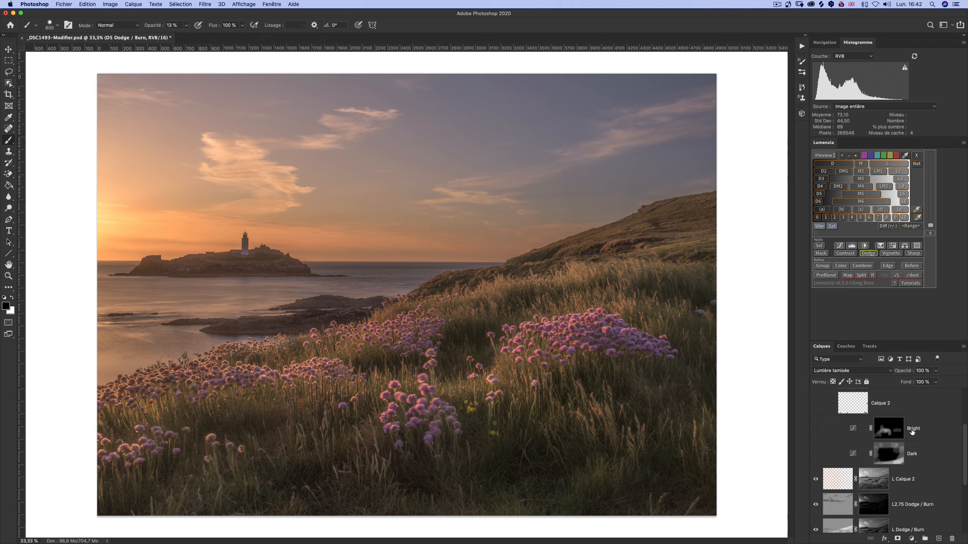
pyautogui.click(815, 454)
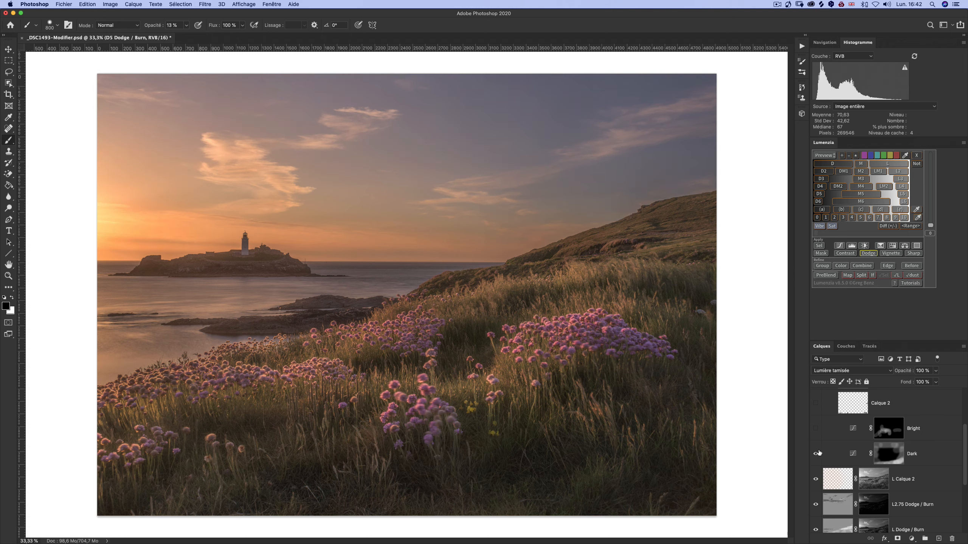
pyautogui.click(815, 453)
pyautogui.click(816, 453)
pyautogui.click(816, 428)
pyautogui.click(816, 429)
pyautogui.click(815, 428)
pyautogui.click(815, 429)
pyautogui.click(816, 429)
# Step: Show the Calque 2 and Calque 3 layers in the vignette group, comparing the image with and without them
pyautogui.scroll(3, 923, 462)
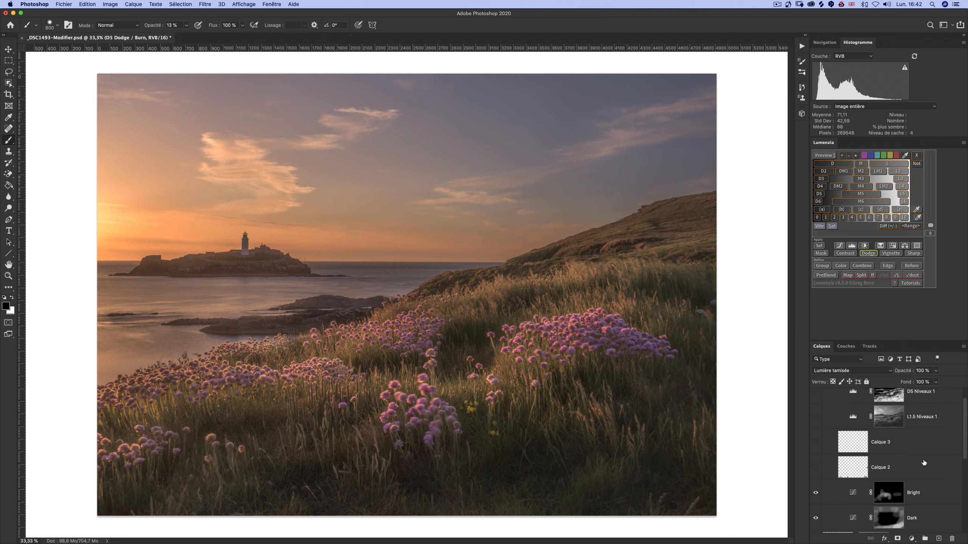
pyautogui.click(816, 468)
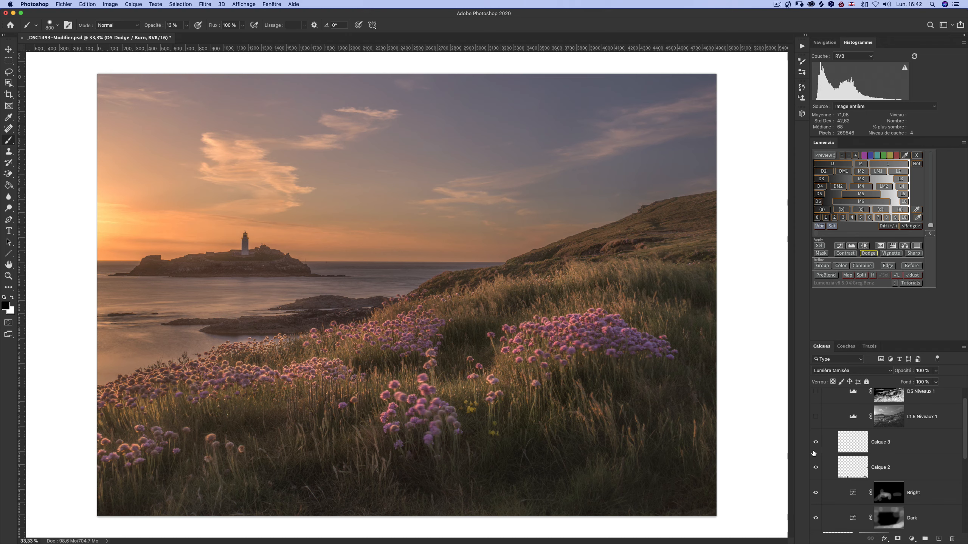
pyautogui.click(815, 442)
pyautogui.click(816, 467)
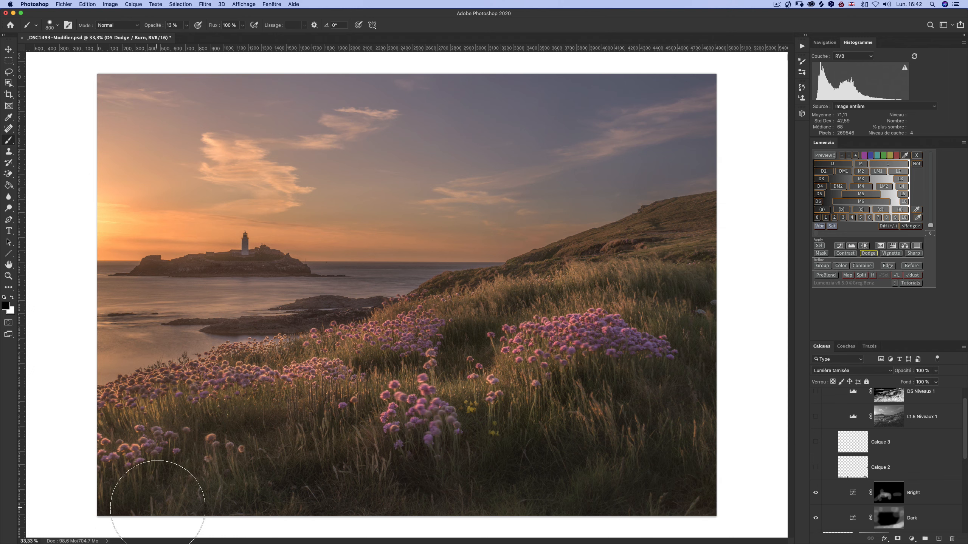
pyautogui.click(815, 468)
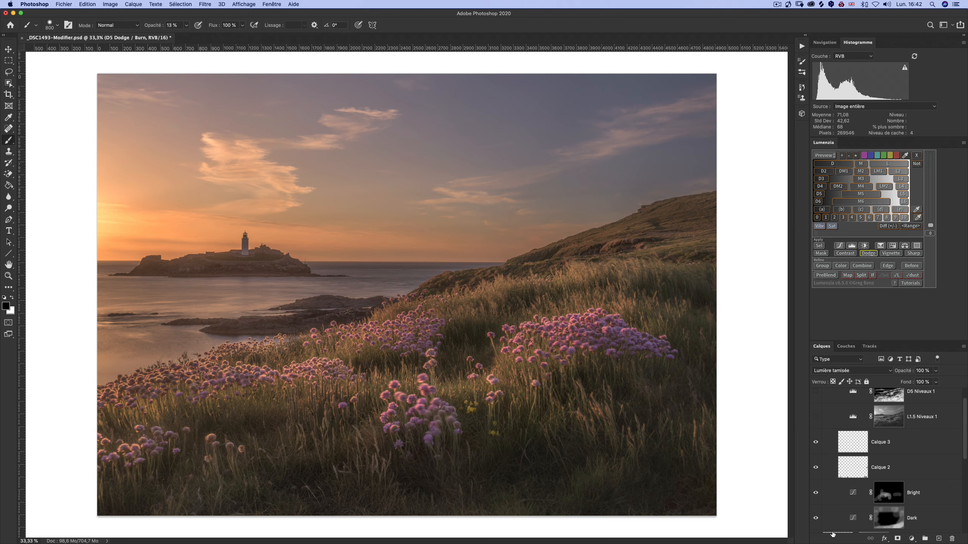
# Step: Show the L1.5 Niveaux 1 and D5 Niveaux 1 layers in the Manual Vignette group, comparing the effect of each
pyautogui.scroll(2, 966, 452)
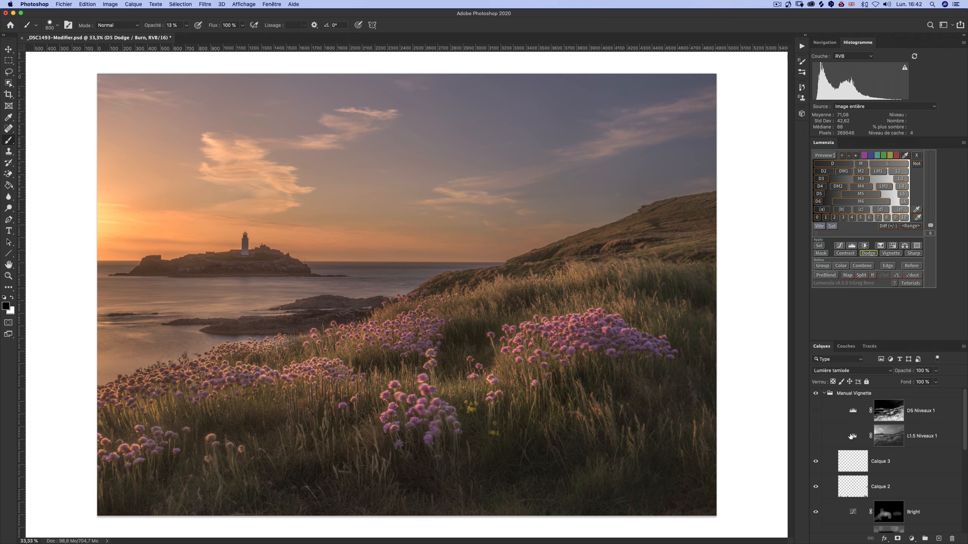
pyautogui.click(815, 437)
pyautogui.click(815, 437)
pyautogui.click(815, 409)
pyautogui.click(816, 410)
pyautogui.click(816, 410)
pyautogui.click(815, 410)
# Step: Compare Calque 1 alone with the full layered edit, and bring all layers back into view
pyautogui.moveTo(964, 419); pyautogui.dragTo(966, 521)
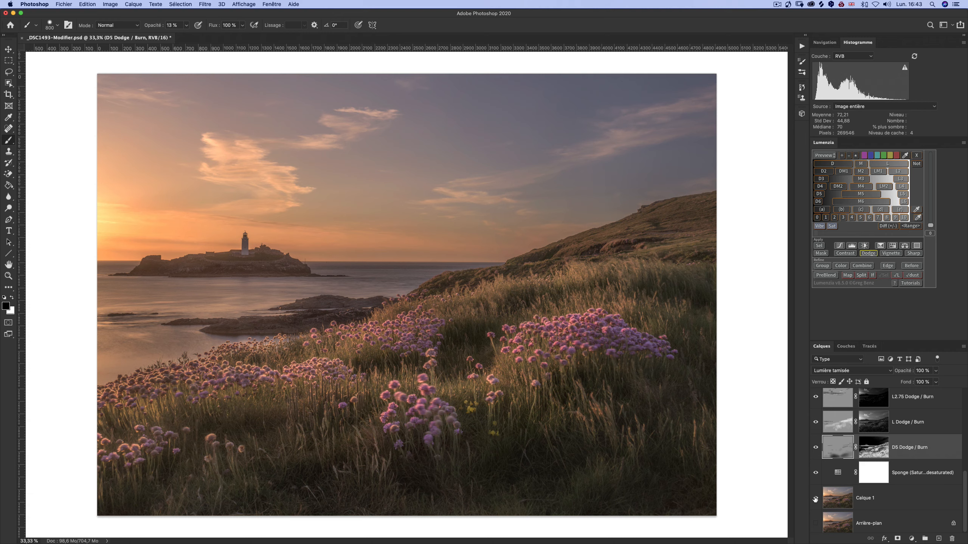
pyautogui.keyDown('alt'); pyautogui.click(815, 499); pyautogui.keyUp('alt')
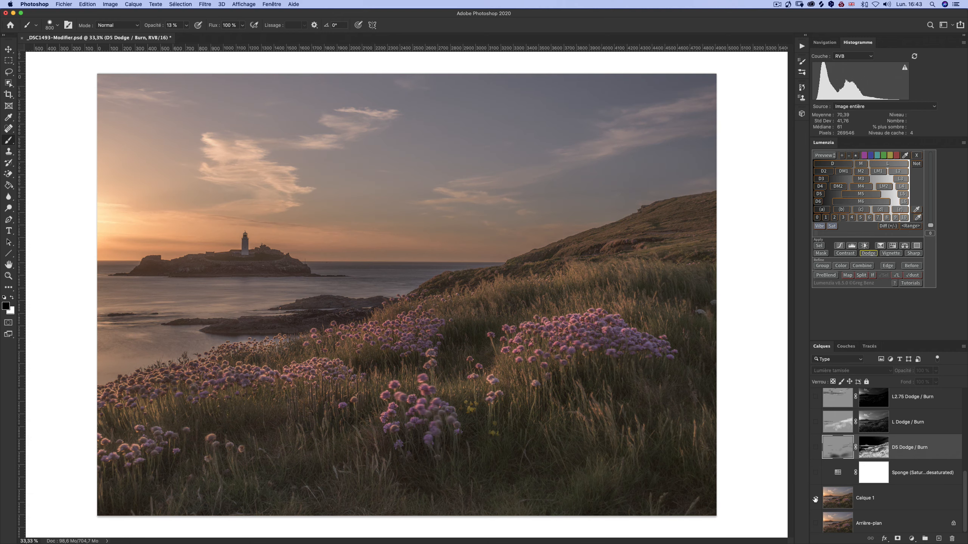
pyautogui.keyDown('alt'); pyautogui.click(815, 499); pyautogui.keyUp('alt')
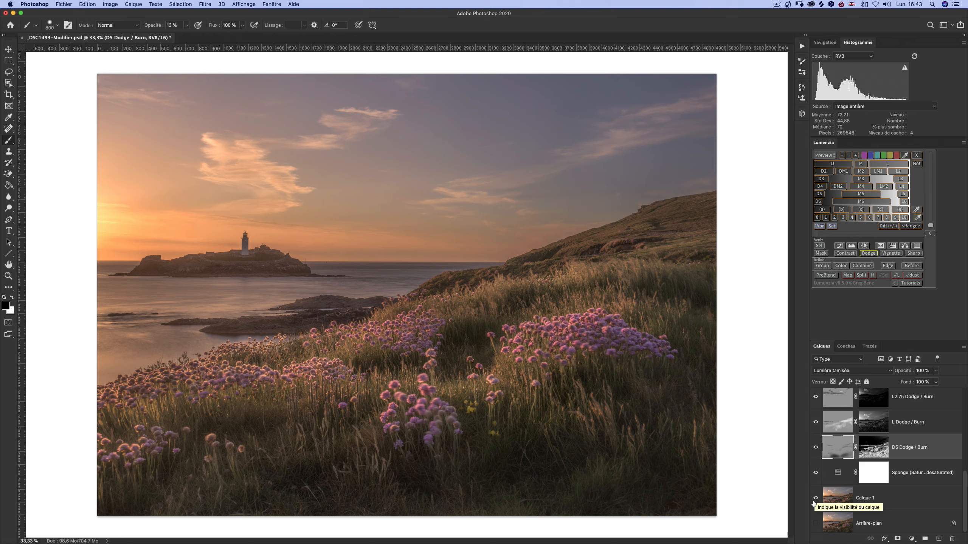
pyautogui.keyDown('alt'); pyautogui.click(815, 499); pyautogui.keyUp('alt')
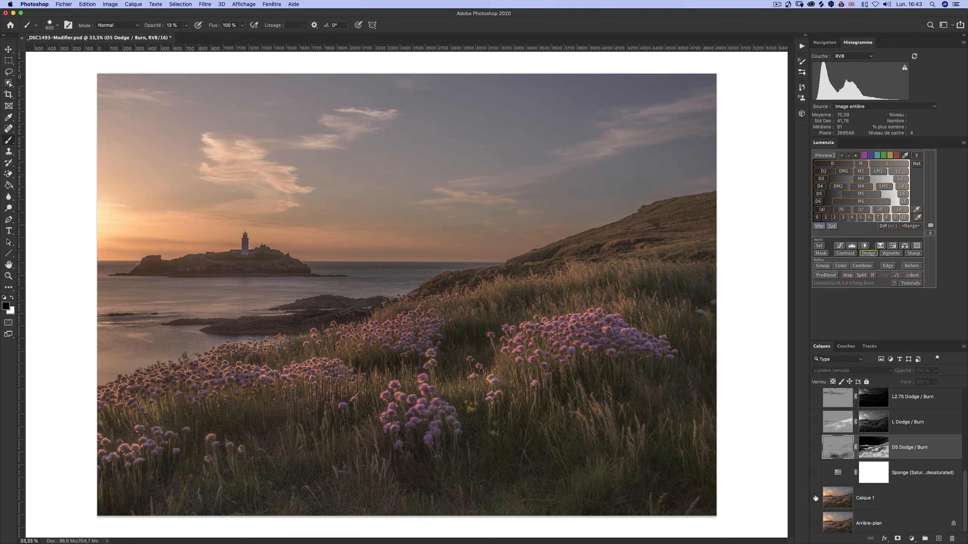
pyautogui.keyDown('alt'); pyautogui.click(814, 499); pyautogui.keyUp('alt')
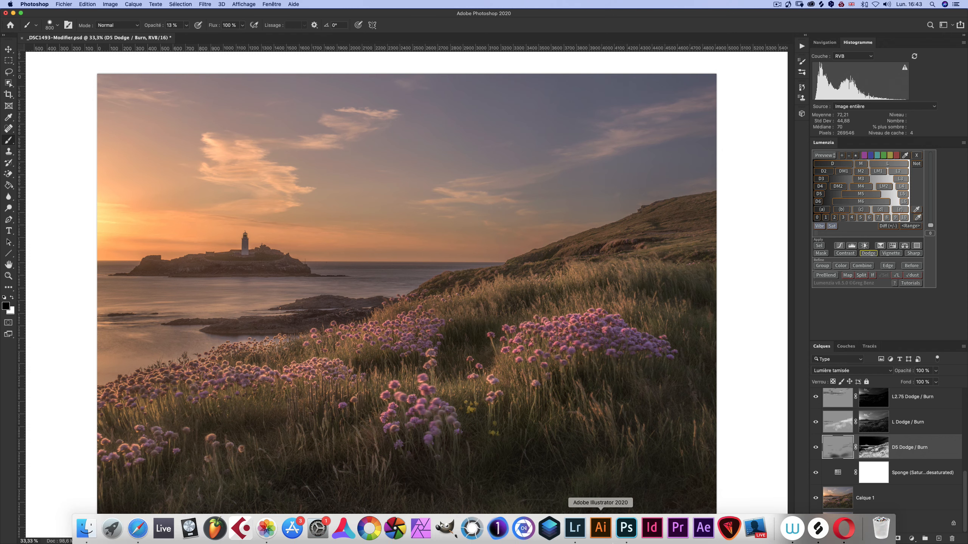
# Step: Switch to Lightroom and display the edited photo _DSC1493-Modifier.psd
pyautogui.click(574, 528)
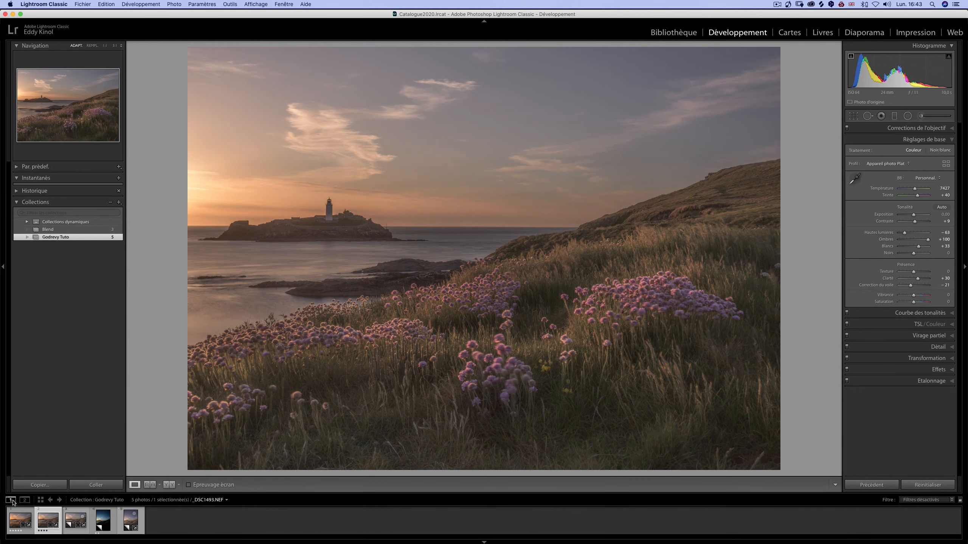
pyautogui.click(15, 521)
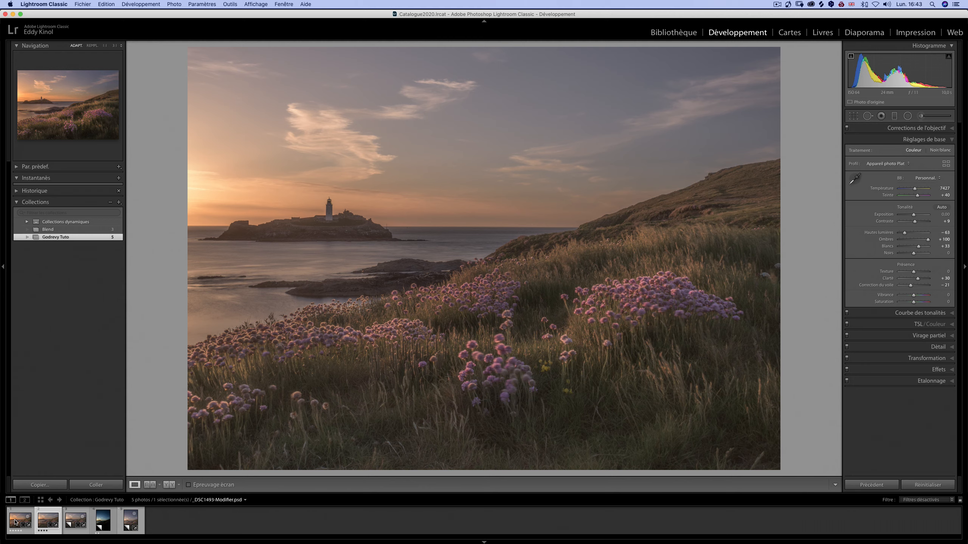
pyautogui.click(15, 521)
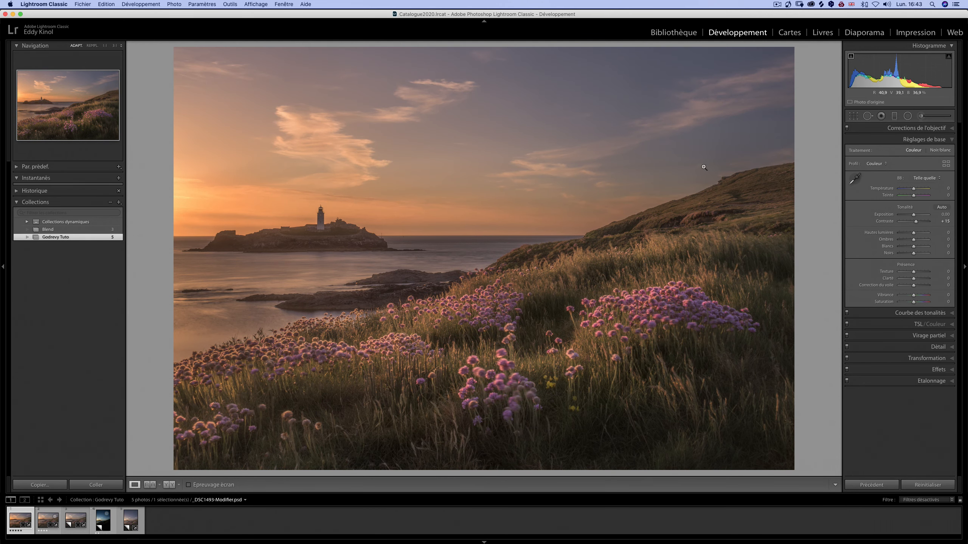
# Step: Examine the crop and straightening applied to the edited photo, comparing the full frame with the cropped view
pyautogui.click(853, 116)
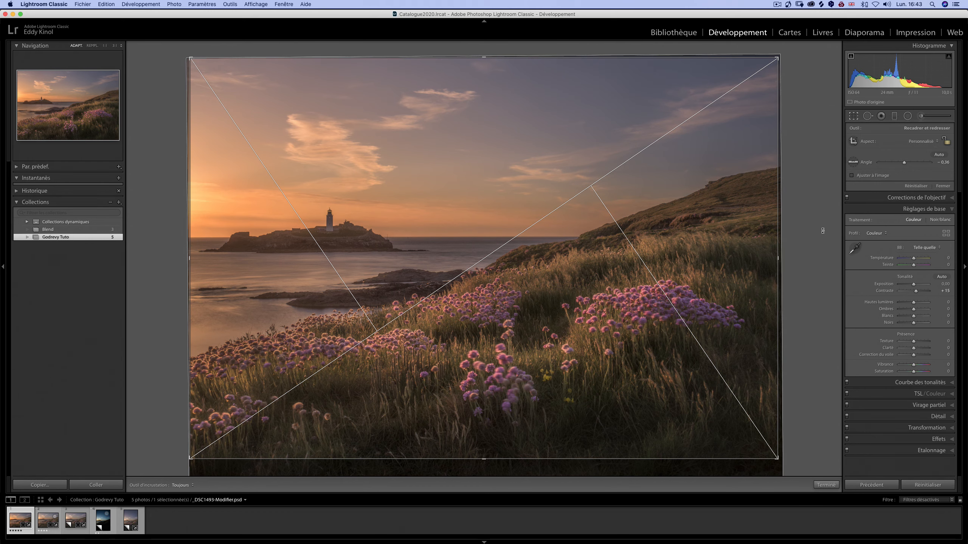
pyautogui.click(852, 117)
pyautogui.click(852, 116)
pyautogui.click(852, 117)
pyautogui.click(852, 117)
pyautogui.click(853, 117)
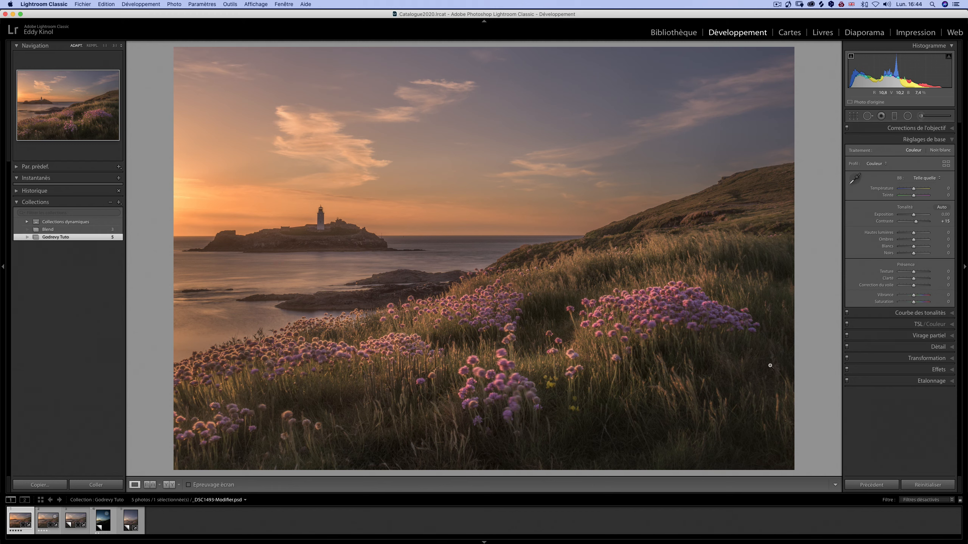
# Step: Show the post-crop vignette settings under Effets and examine the available vignette styles, leaving Incrustation de peinture selected
pyautogui.click(953, 370)
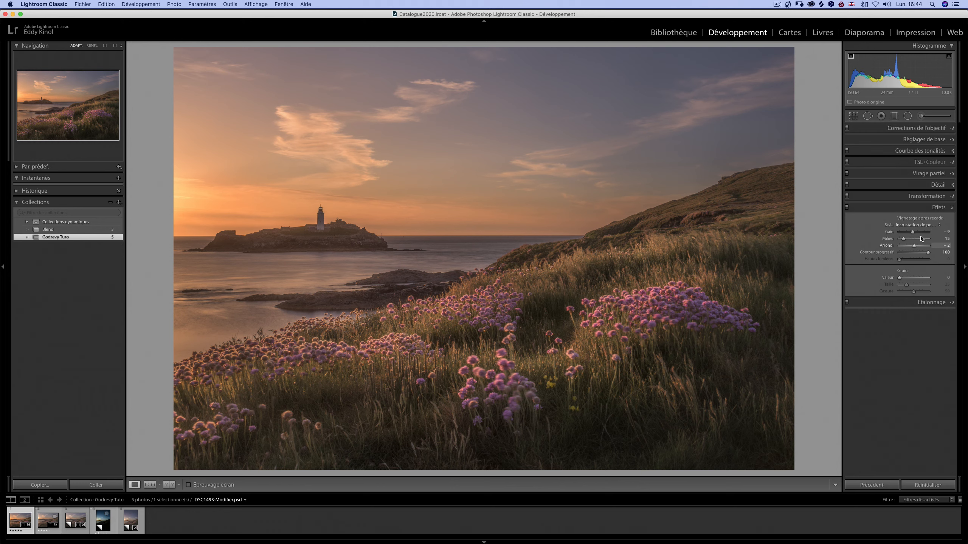
pyautogui.click(936, 225)
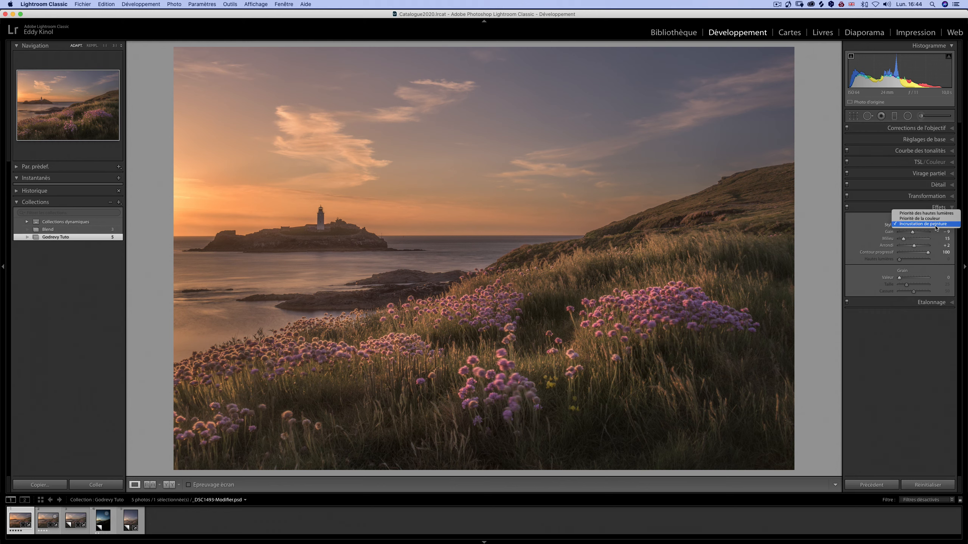
pyautogui.click(849, 229)
# Step: Compare the photo with and without its post-crop vignette by repeatedly switching the Effets adjustments off and on
pyautogui.click(847, 208)
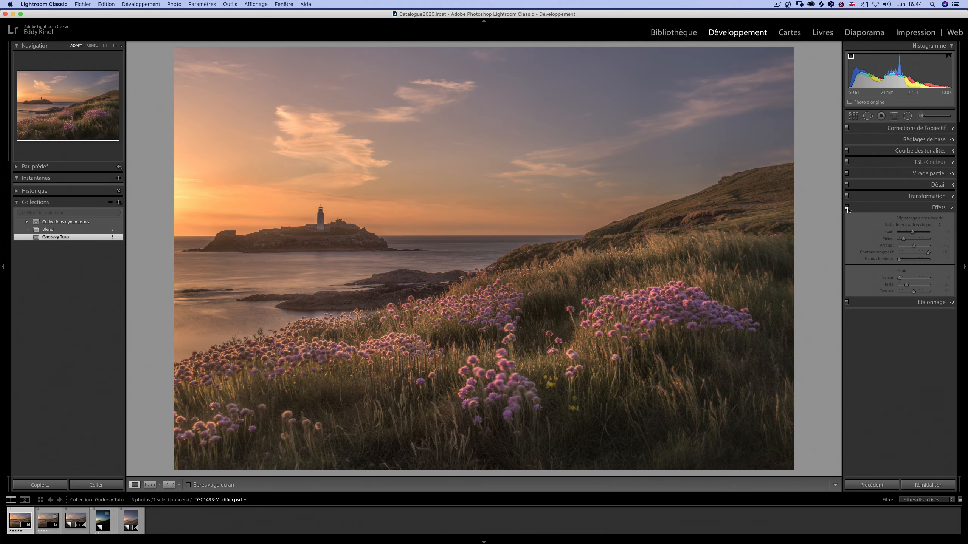
pyautogui.click(848, 208)
pyautogui.click(847, 208)
pyautogui.click(847, 208)
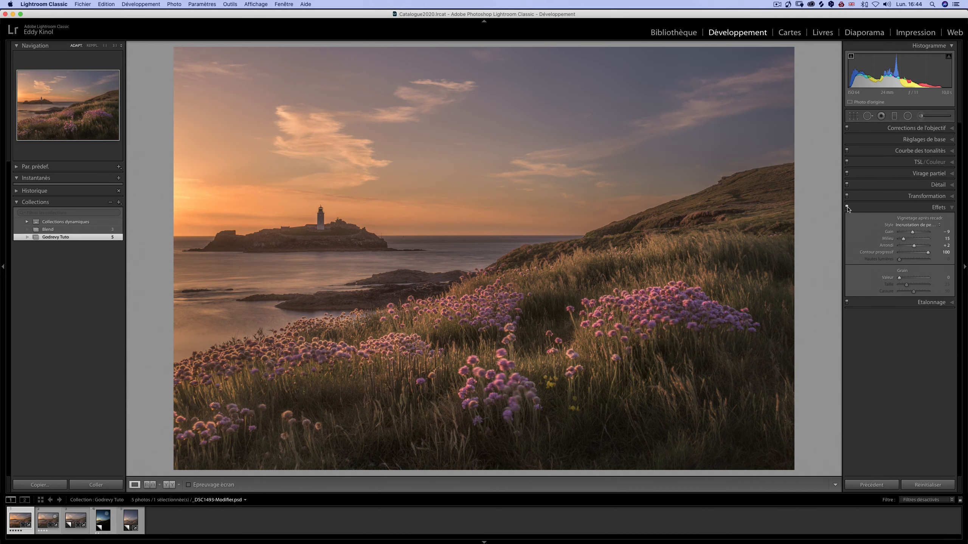
pyautogui.click(847, 208)
pyautogui.click(847, 208)
pyautogui.click(847, 208)
pyautogui.click(847, 208)
pyautogui.click(847, 208)
pyautogui.click(847, 208)
# Step: Compare the Avant version of the photo with the final Lightroom edit, and return to the edited view with the vignette enabled
pyautogui.press('\\')
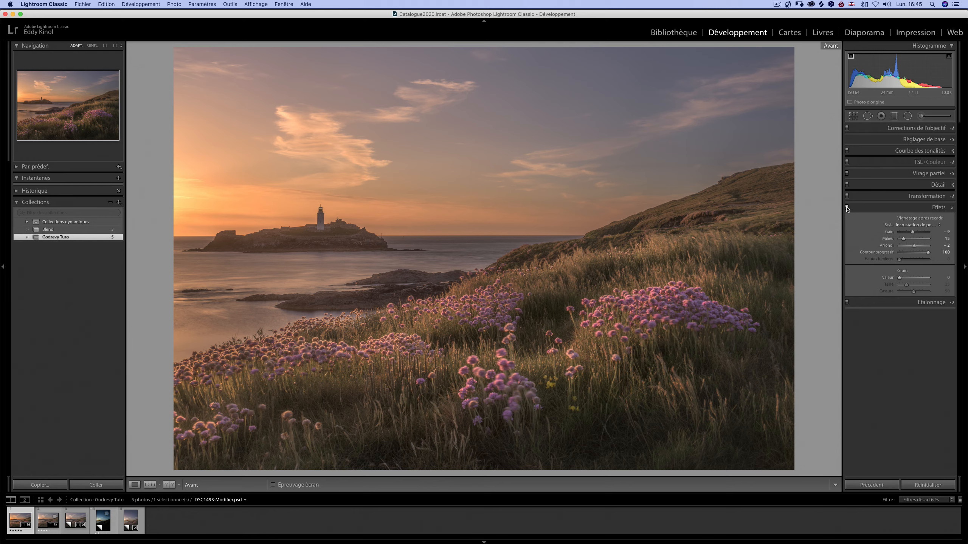
pyautogui.press('\\')
pyautogui.click(847, 208)
pyautogui.click(847, 208)
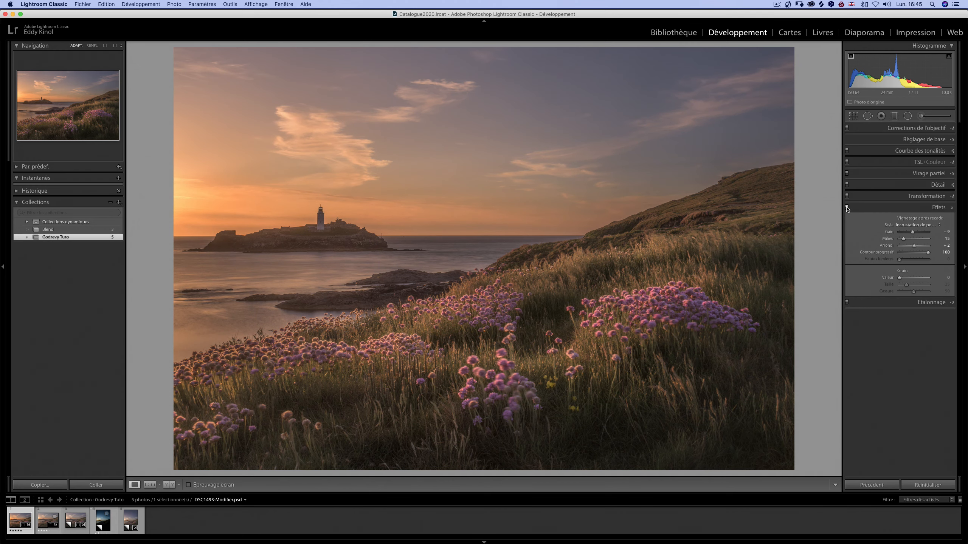
pyautogui.press('\\')
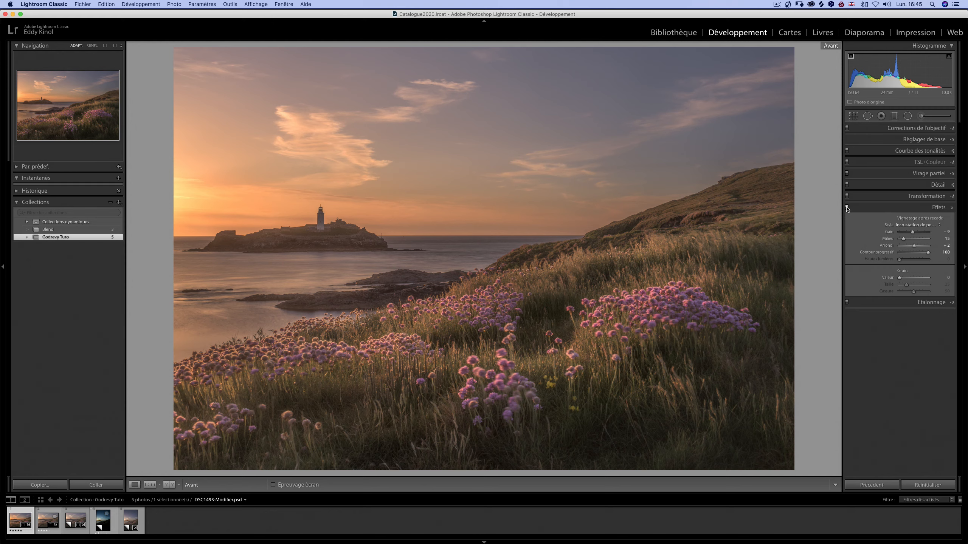
pyautogui.press('\\')
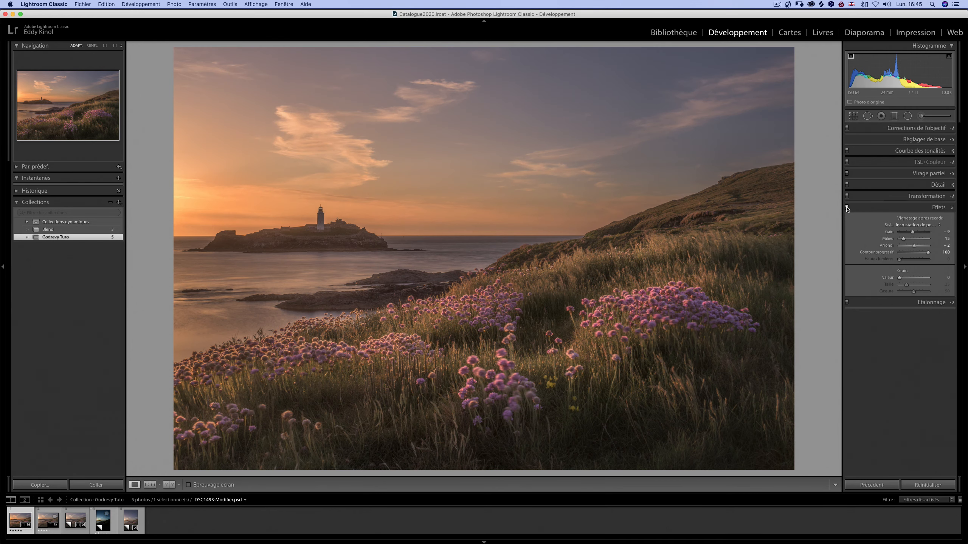
pyautogui.click(847, 207)
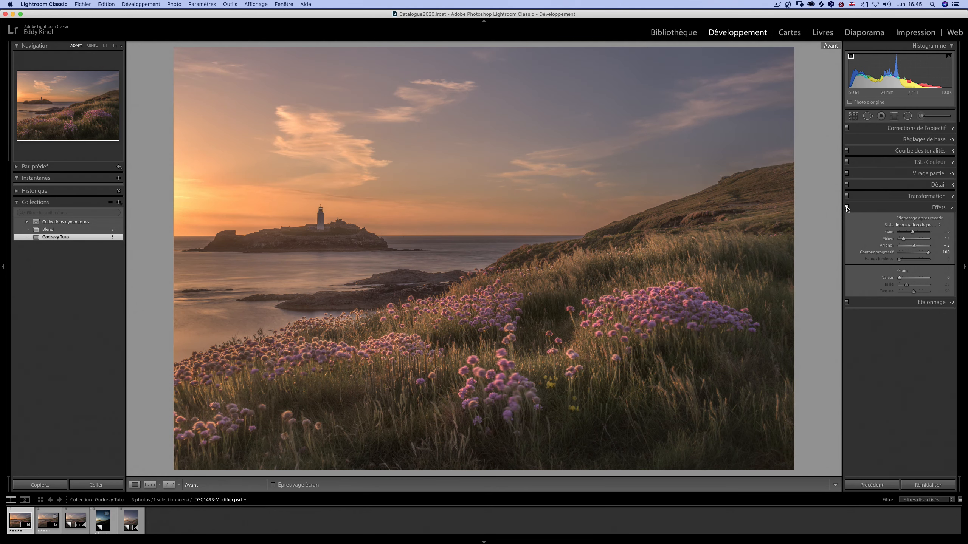
pyautogui.click(847, 207)
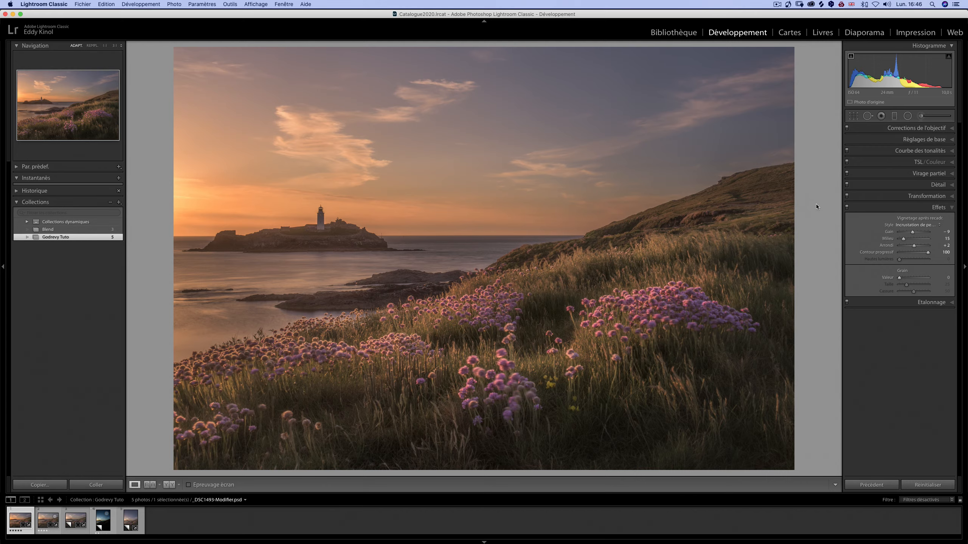